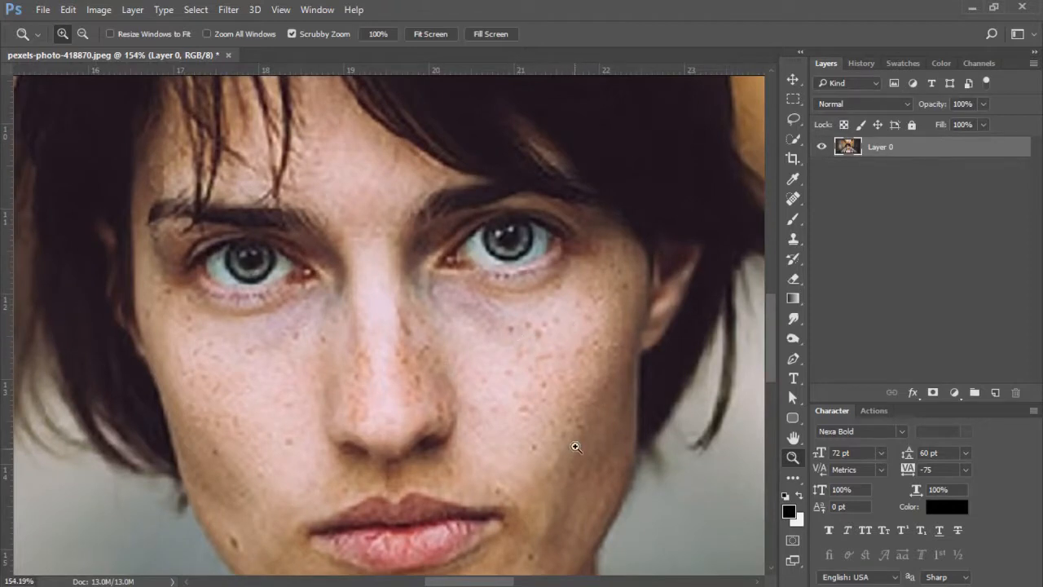
left_click_drag(604, 389, 617, 378)
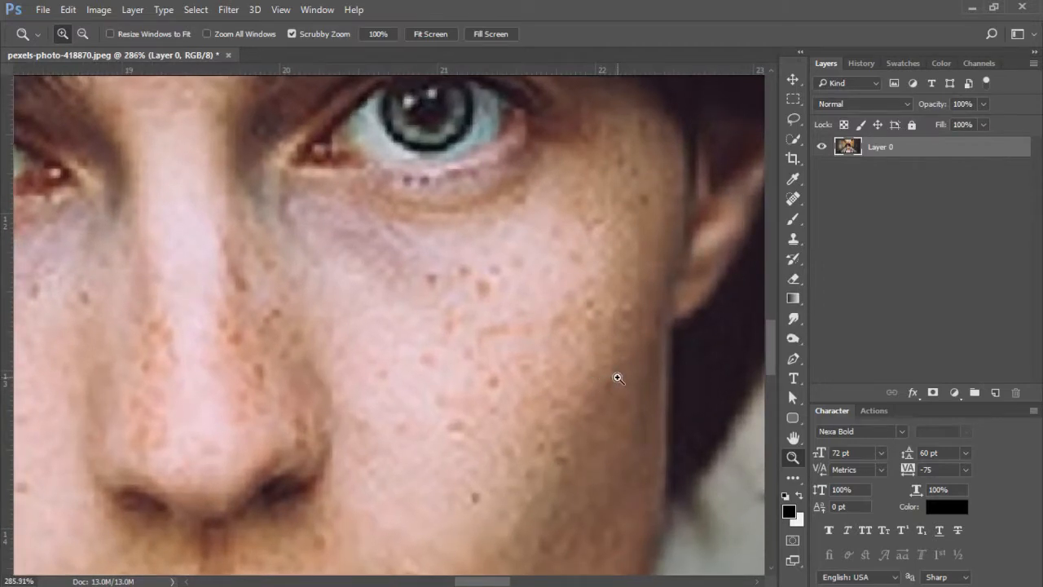
key("ctrl+minus")
key("ctrl+minus")
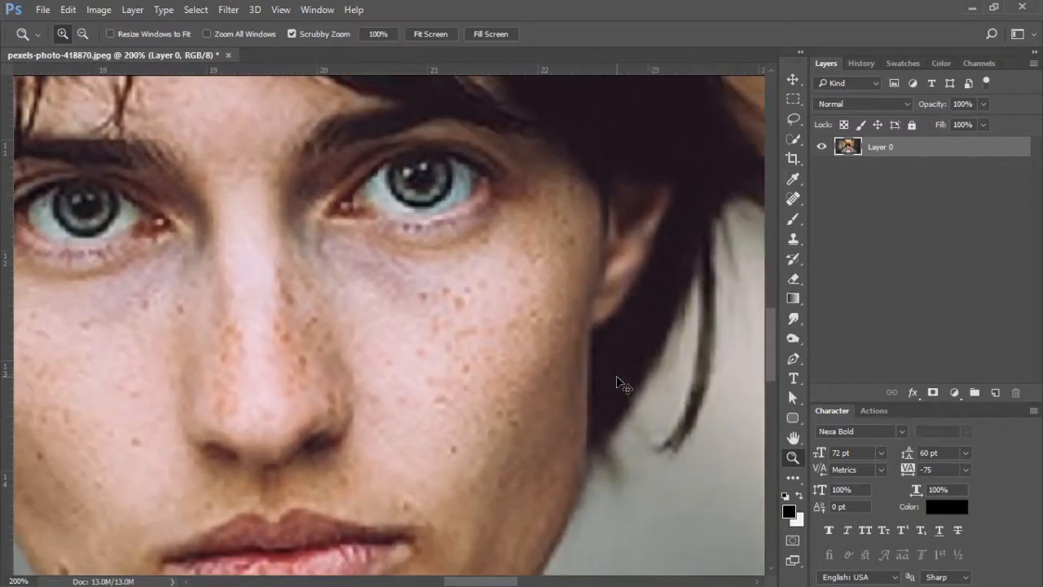
key("ctrl+minus")
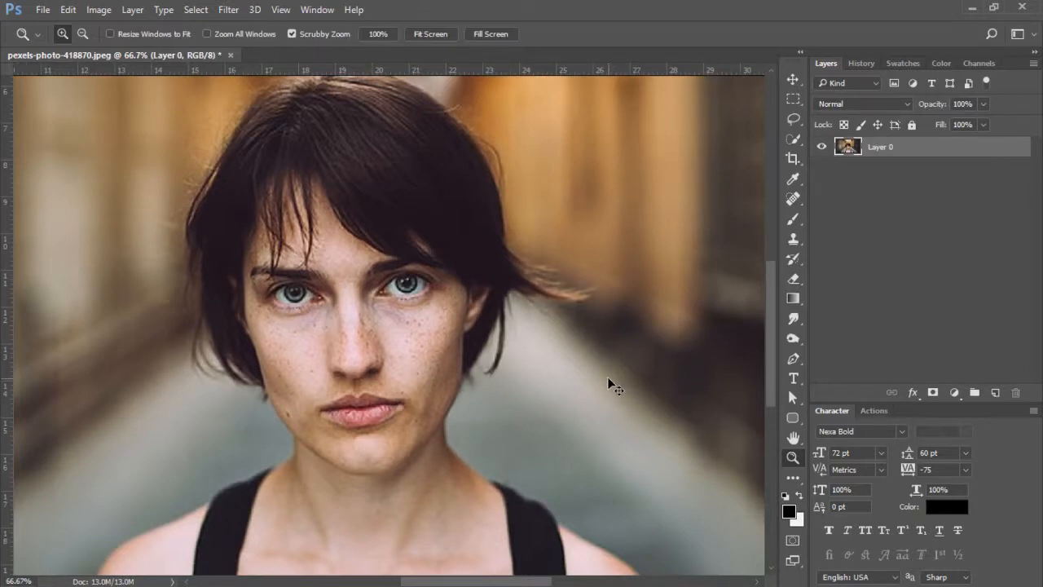
key("ctrl+minus")
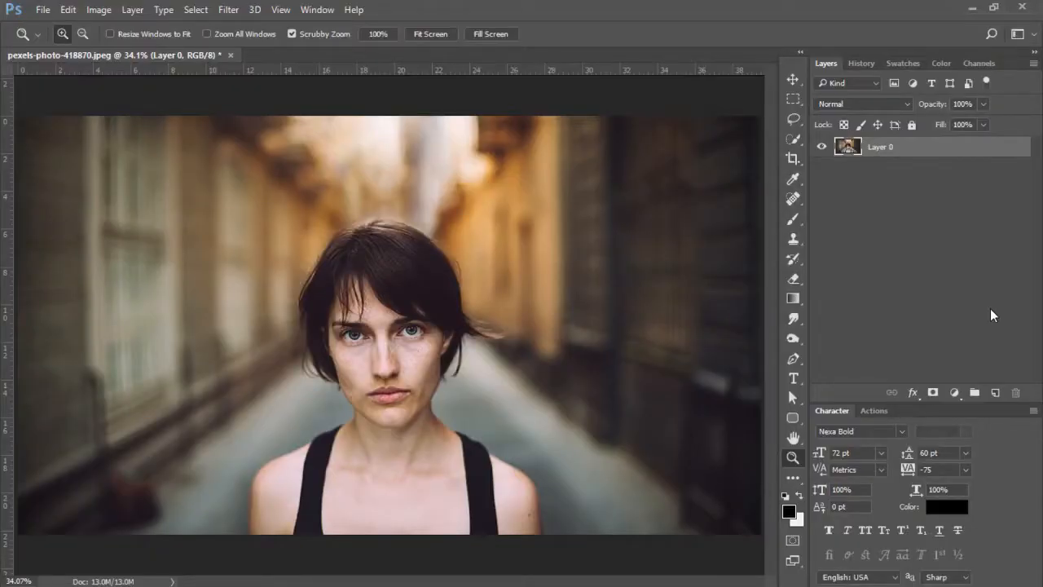
Step: Duplicate Layer 0 twice, naming the lower copy BLUR and the upper copy TEXTURES
key("ctrl+j")
key("ctrl+j")
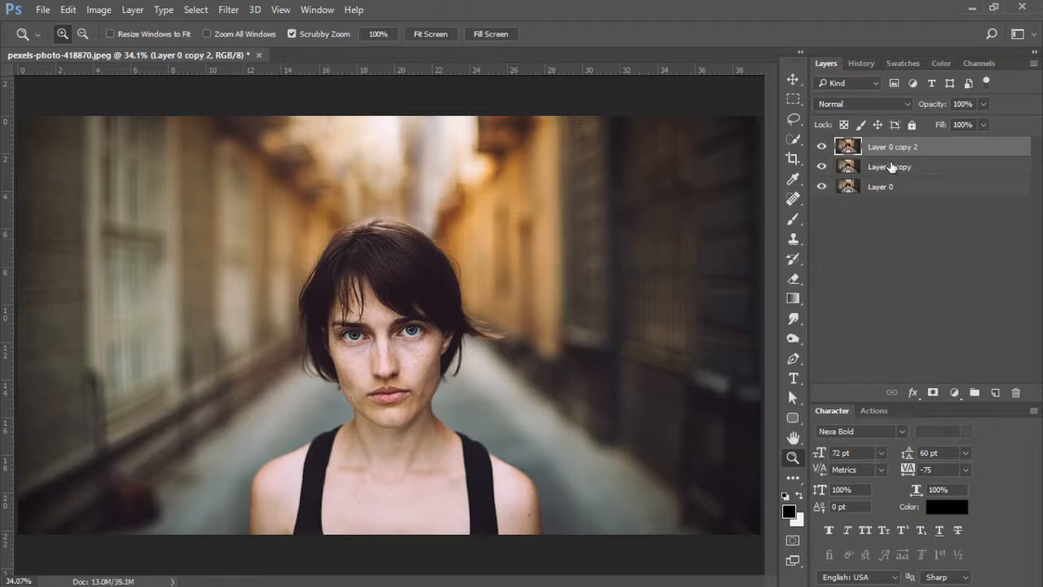
left_click(880, 167)
double_click(880, 168)
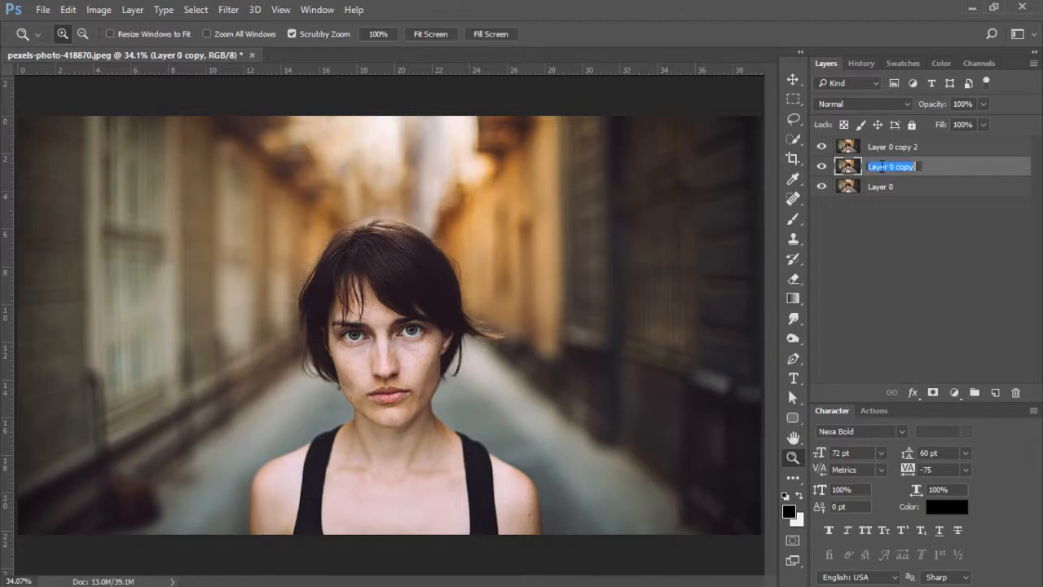
type("BLUR")
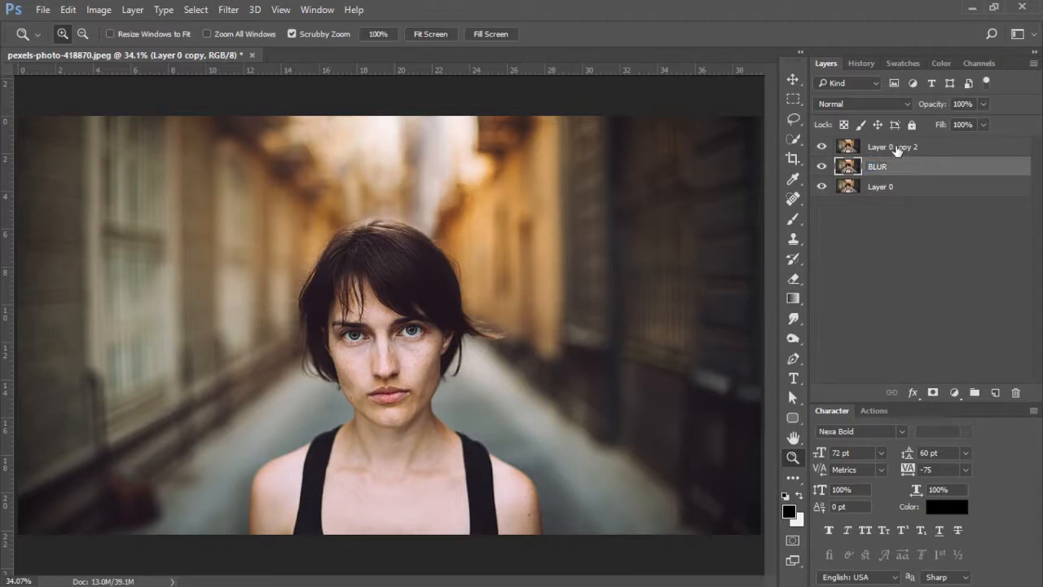
left_click(896, 148)
double_click(896, 148)
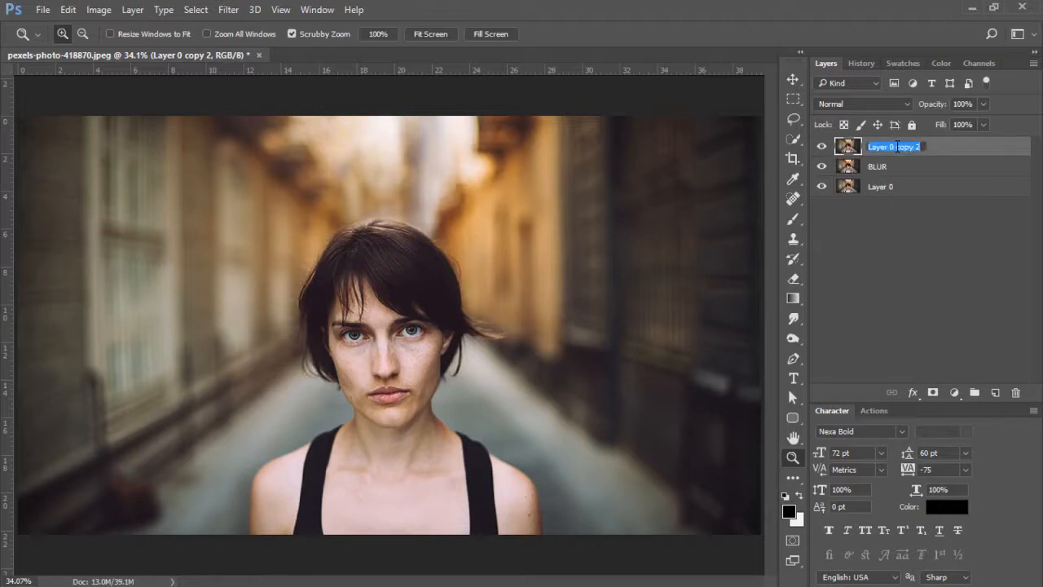
type("TEXTURES")
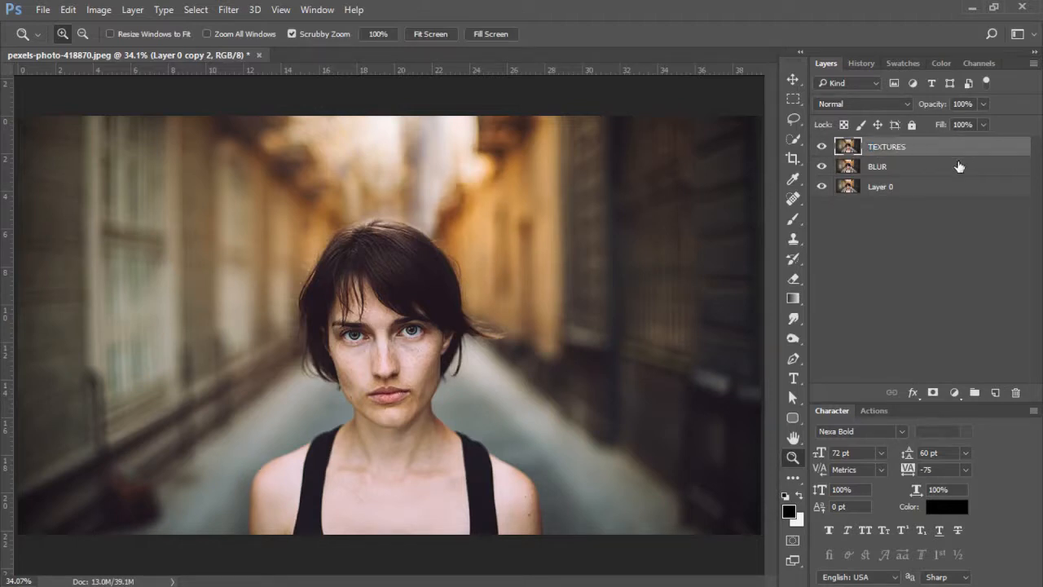
Step: Make the BLUR layer active and bring the face into close view
left_click(964, 167)
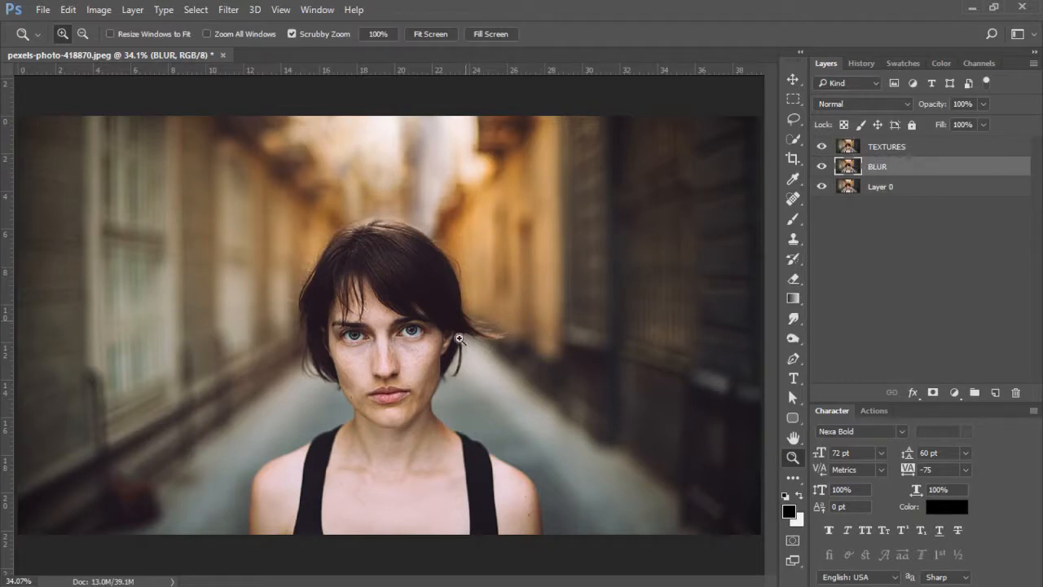
left_click_drag(435, 372, 491, 370)
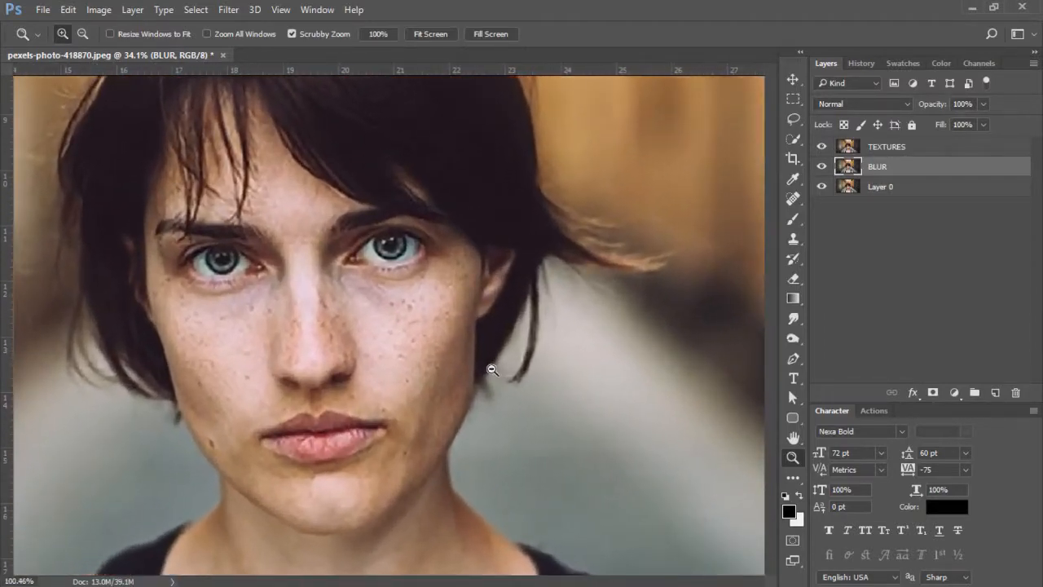
left_click(231, 10)
mouse_move(282, 193)
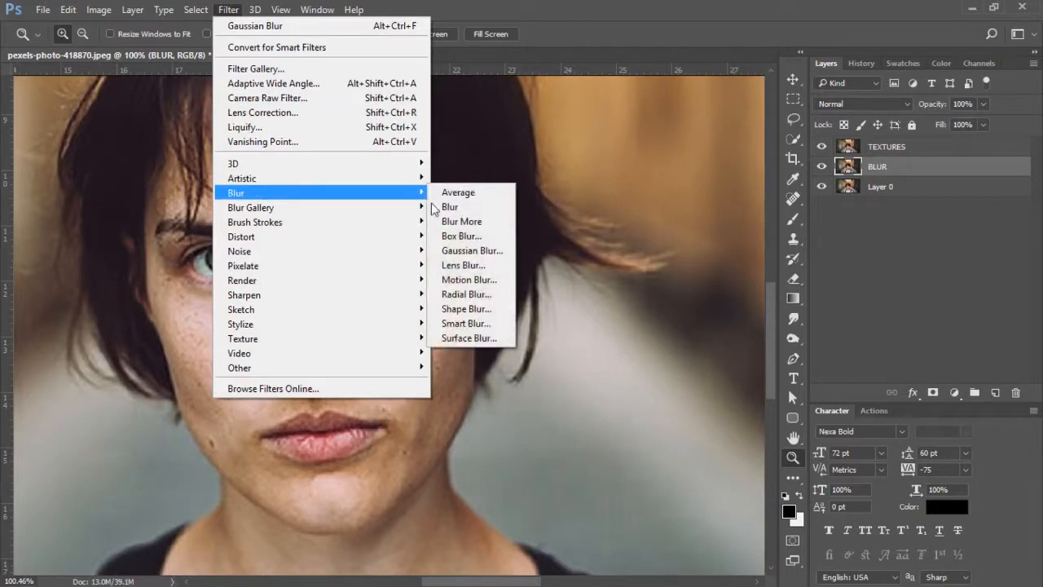
left_click(481, 251)
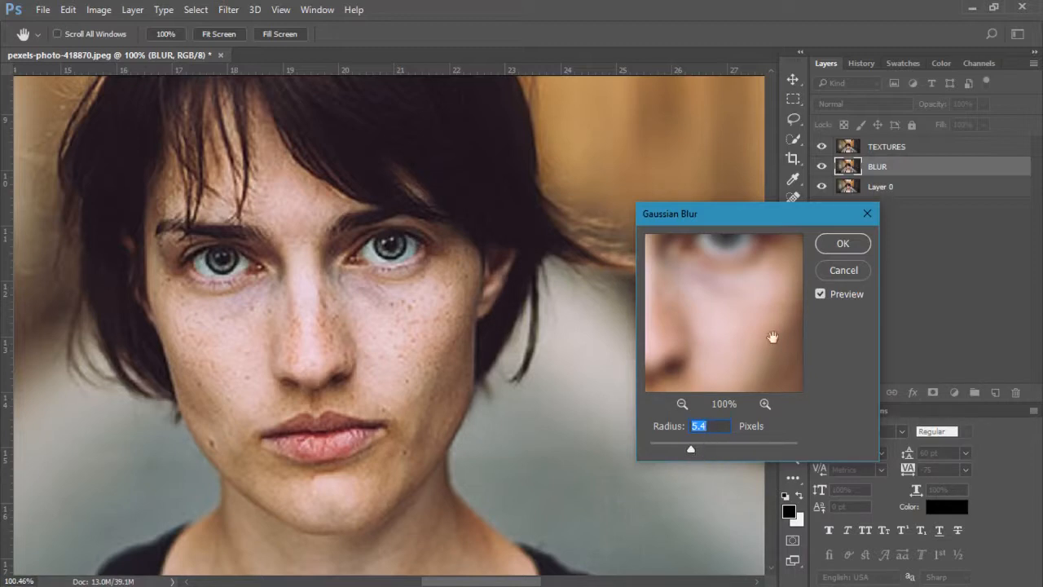
left_click(834, 272)
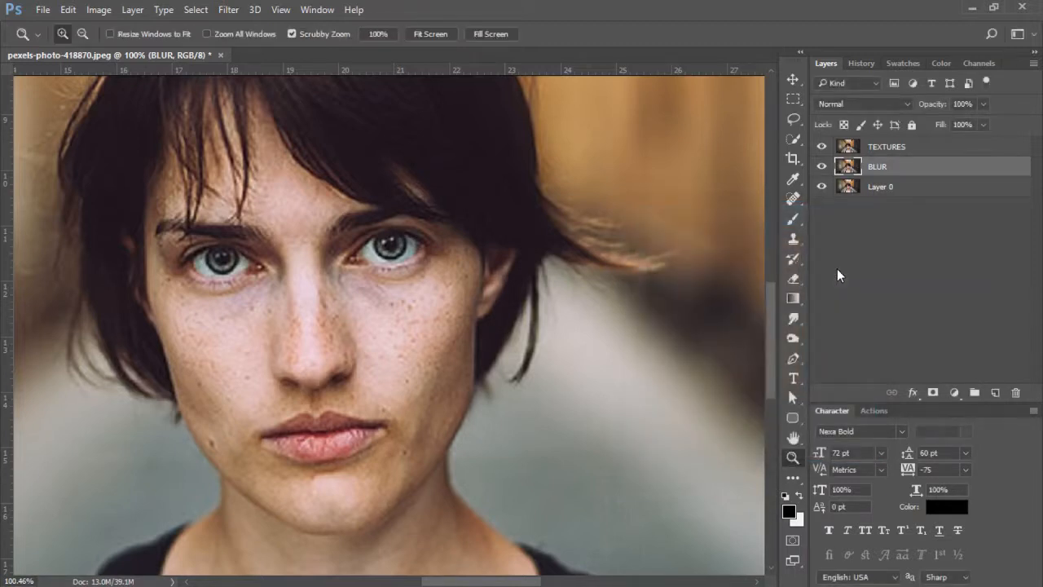
Step: Hide the TEXTURES layer and apply a Gaussian Blur to the BLUR layer with a small radius that only softens the skin
left_click(821, 148)
left_click(229, 10)
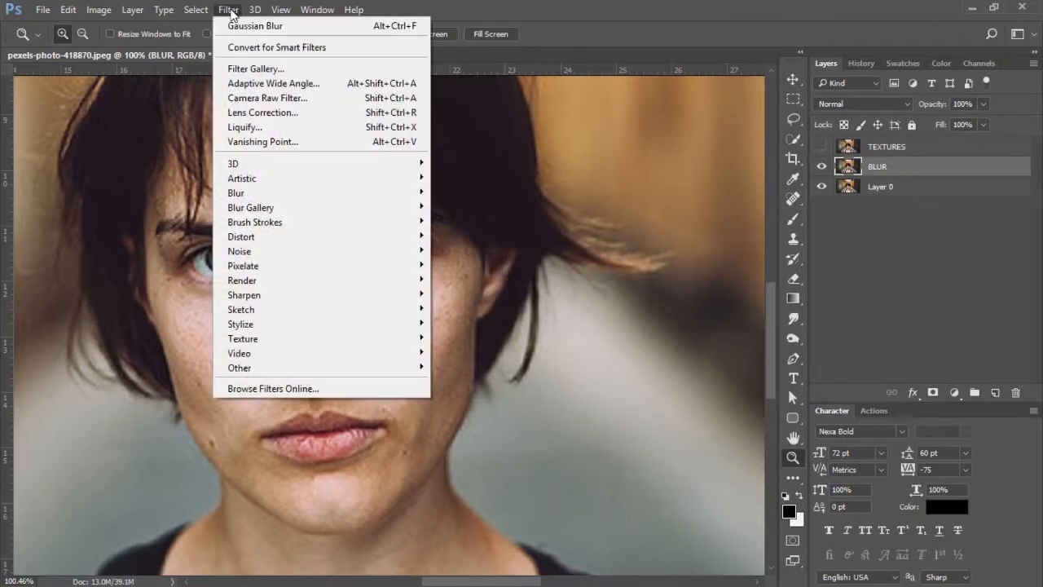
mouse_move(314, 193)
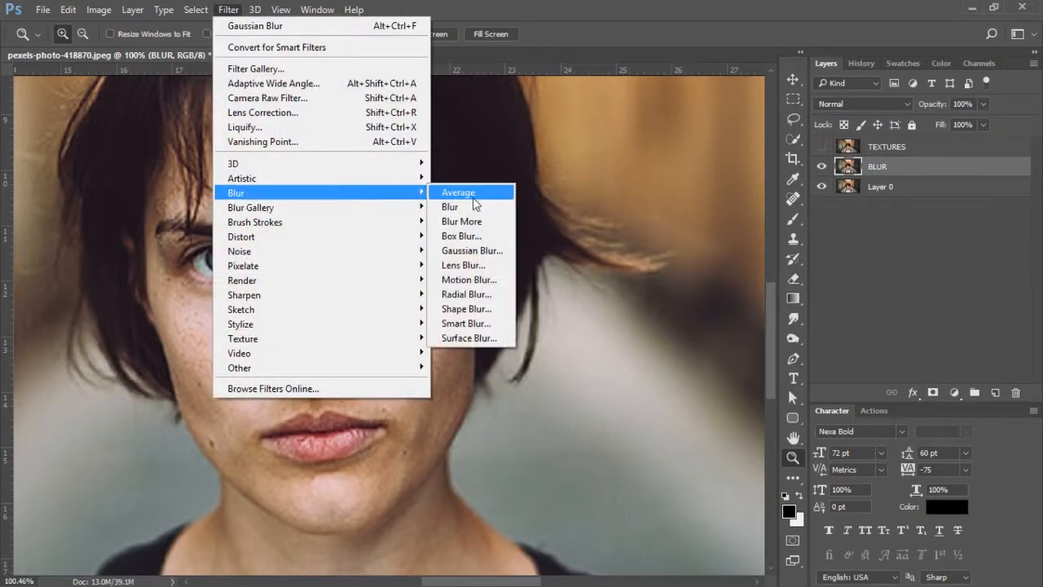
left_click(503, 251)
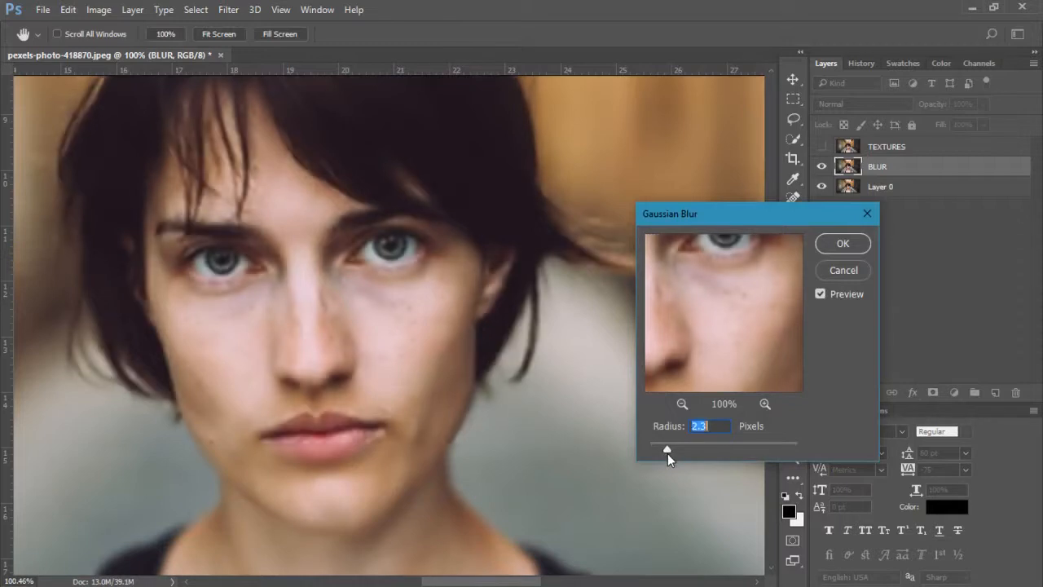
left_click_drag(662, 449, 666, 449)
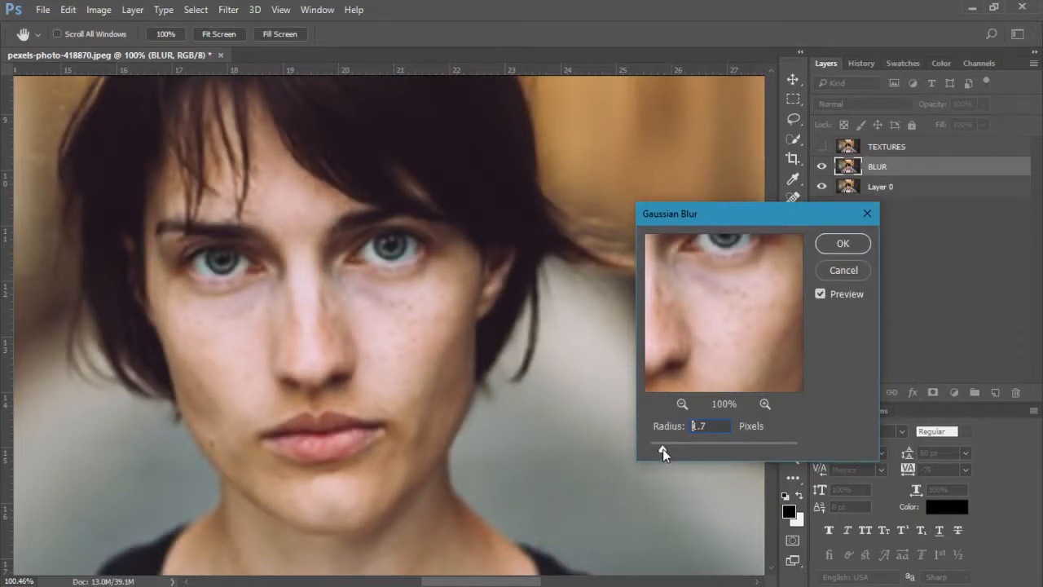
left_click(660, 449)
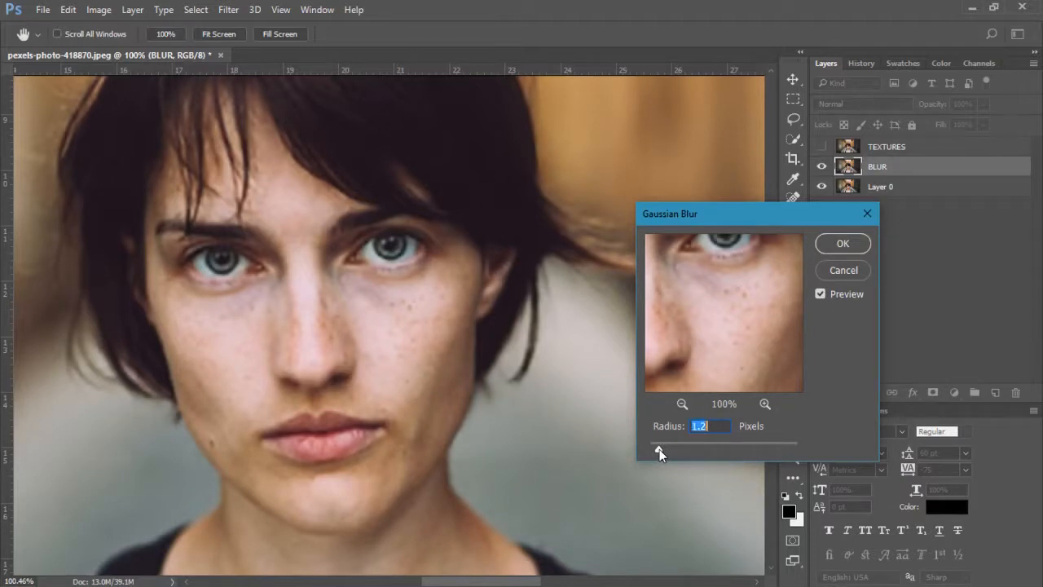
left_click_drag(659, 449, 661, 451)
left_click(827, 244)
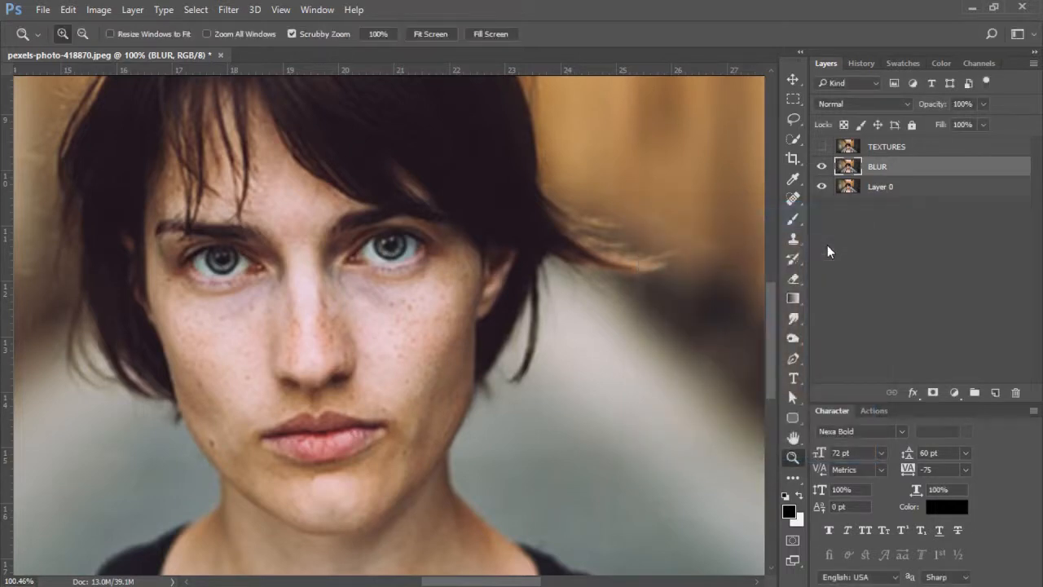
Step: Show the TEXTURES layer and use Apply Image on it with the BLUR layer as source, Subtract blending, scale 2 and offset 128
left_click(822, 148)
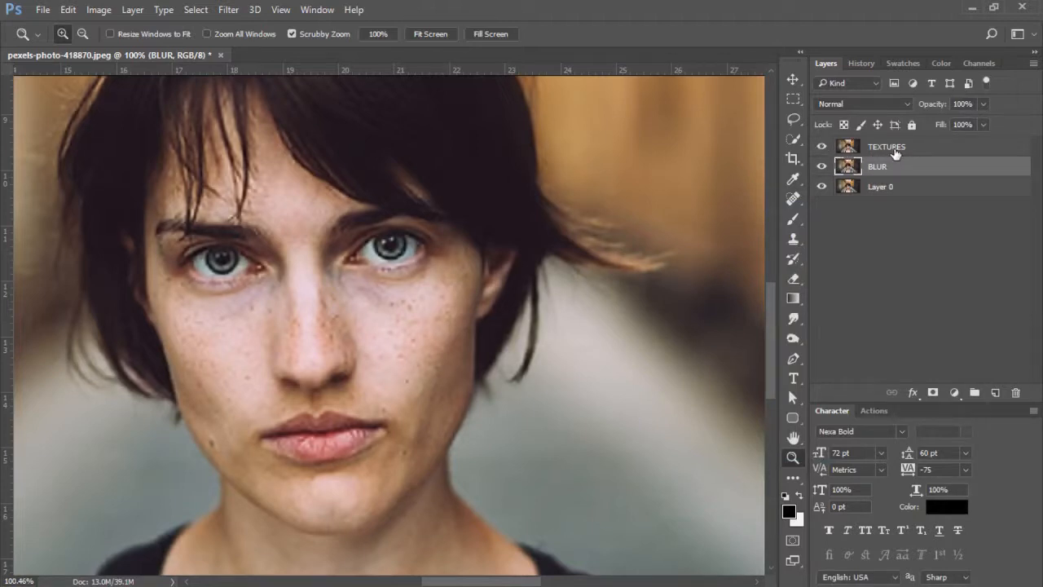
left_click(895, 153)
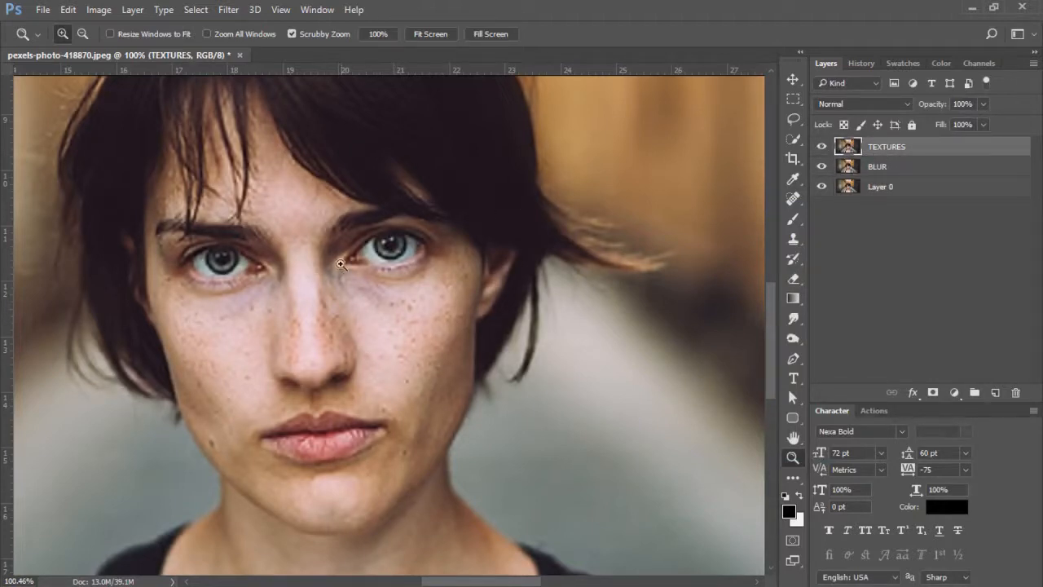
left_click(95, 12)
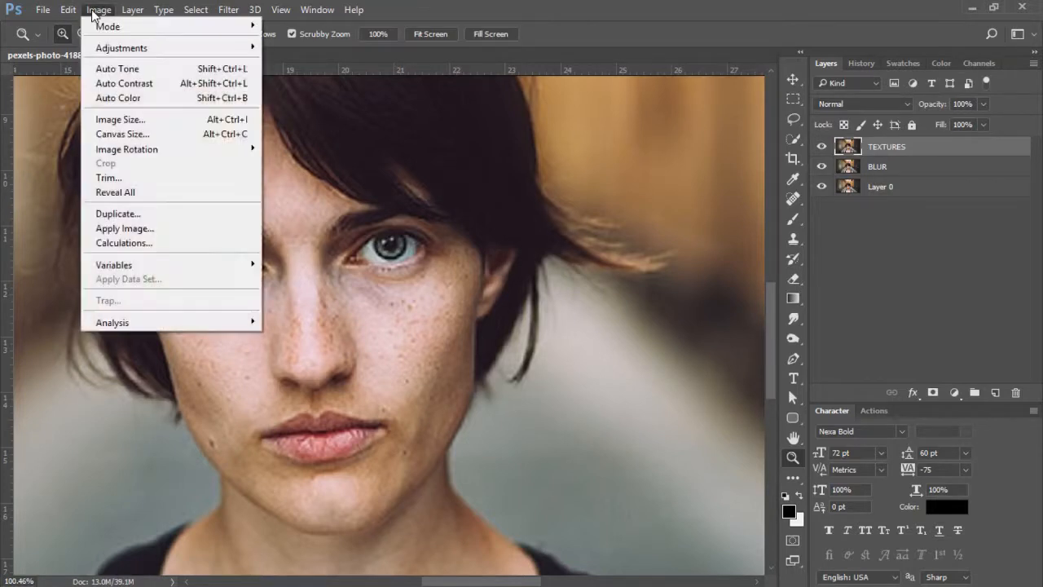
left_click(160, 228)
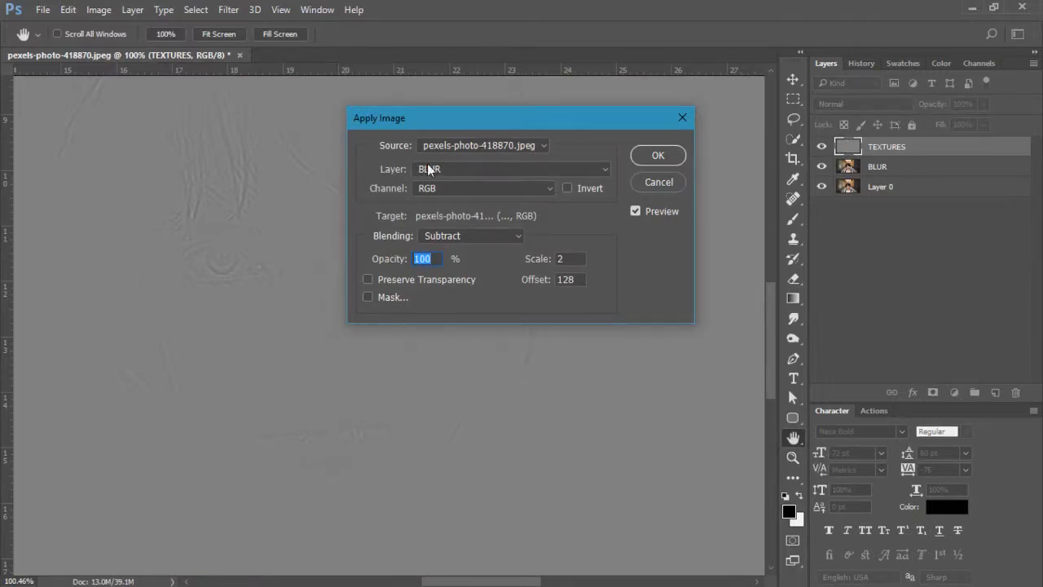
left_click(592, 168)
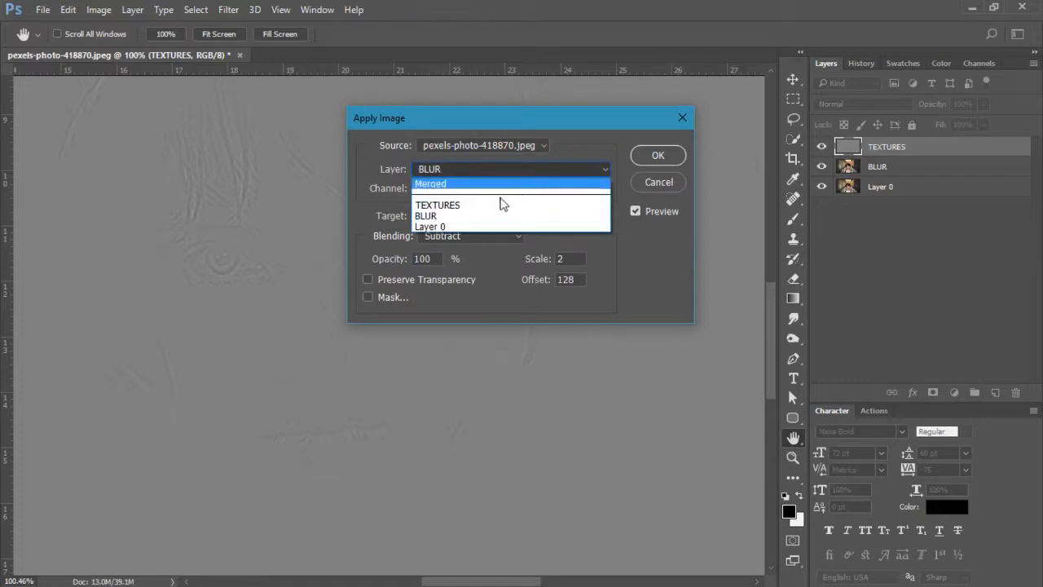
left_click(458, 216)
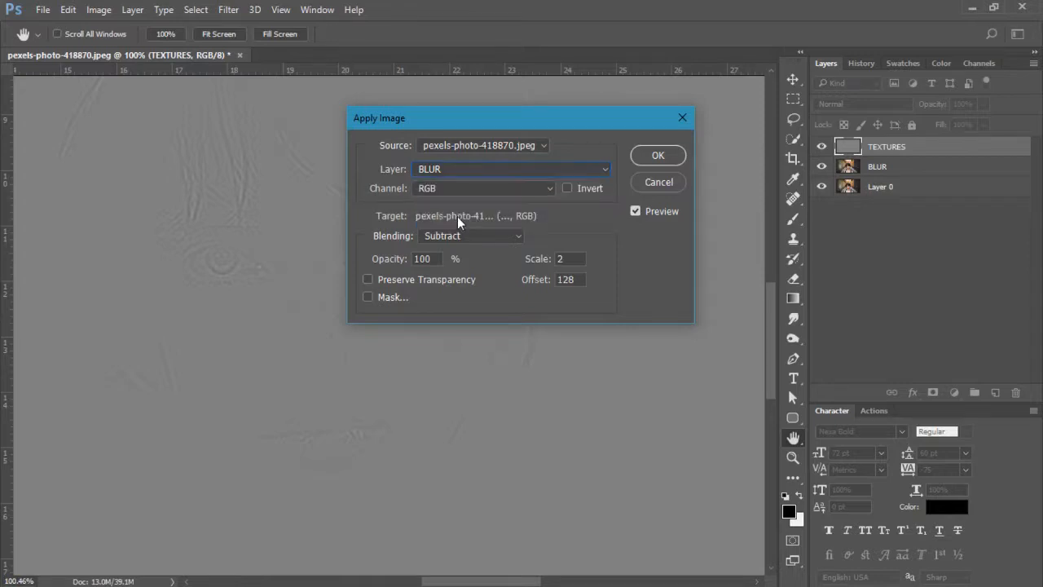
left_click(465, 237)
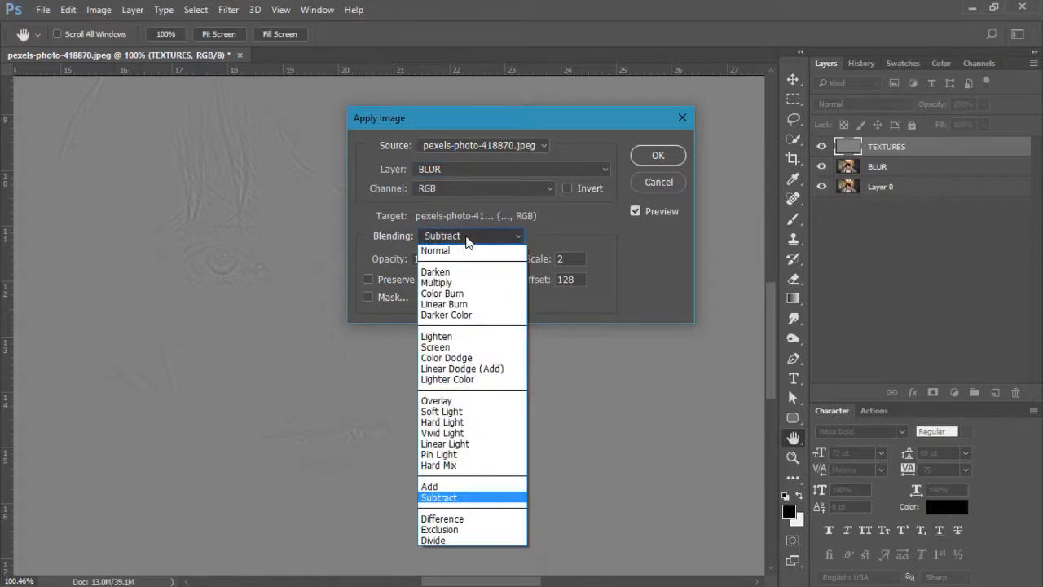
left_click(453, 496)
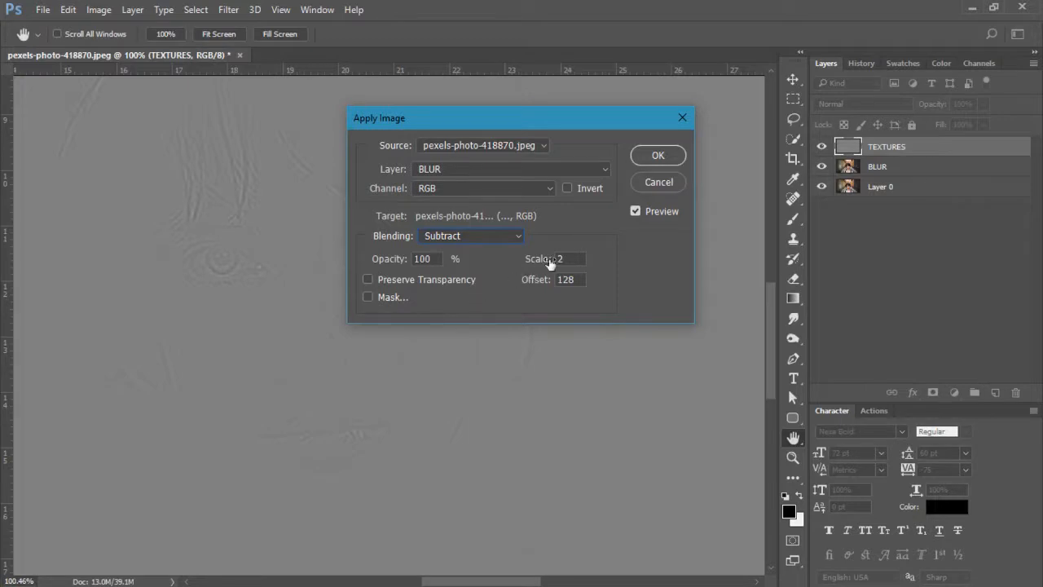
left_click(660, 156)
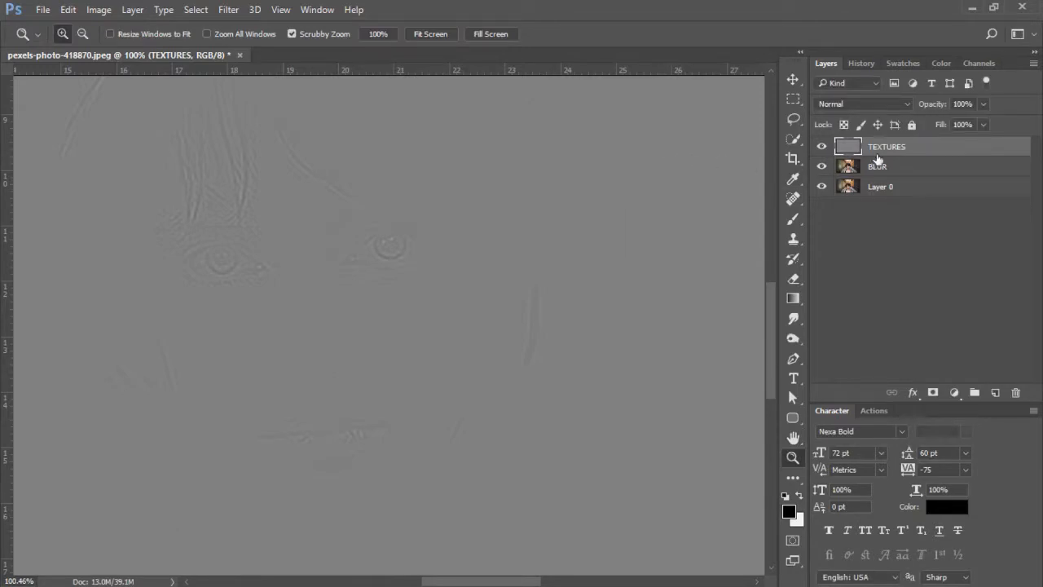
Step: Set the TEXTURES layer's blend mode to Linear Light and group it with the BLUR layer
left_click(884, 102)
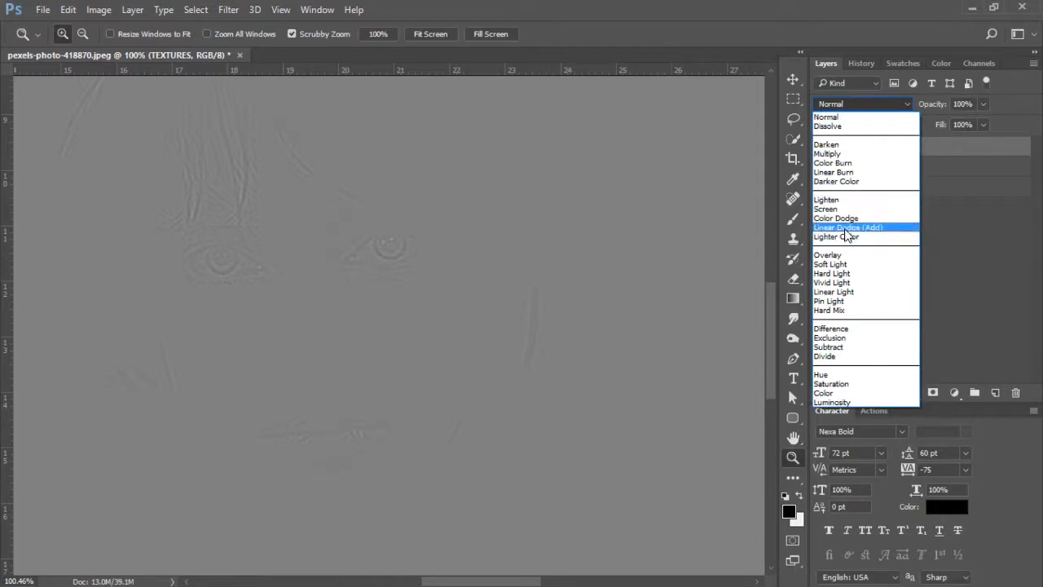
left_click(840, 291)
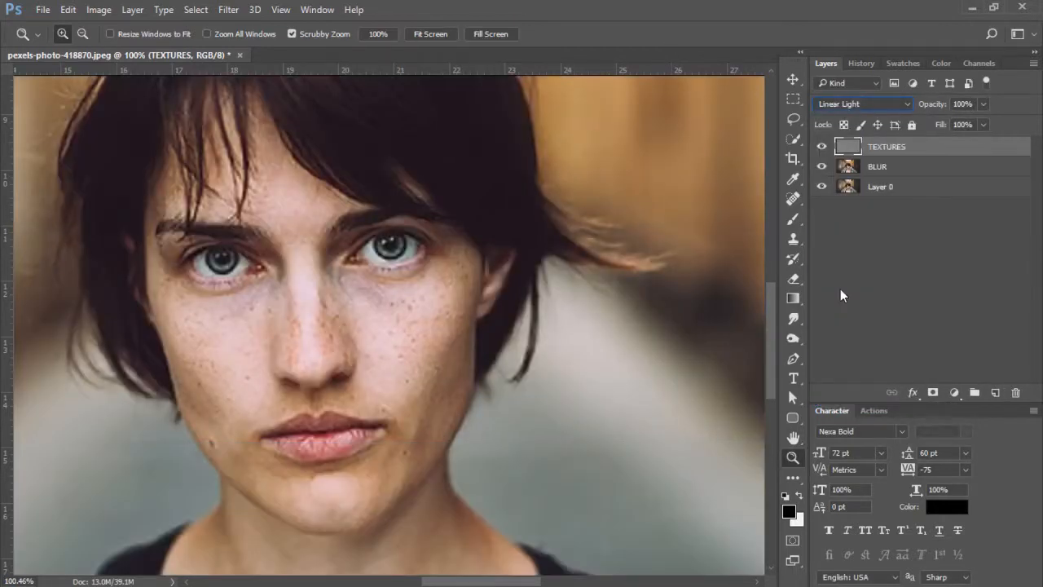
left_click(889, 170)
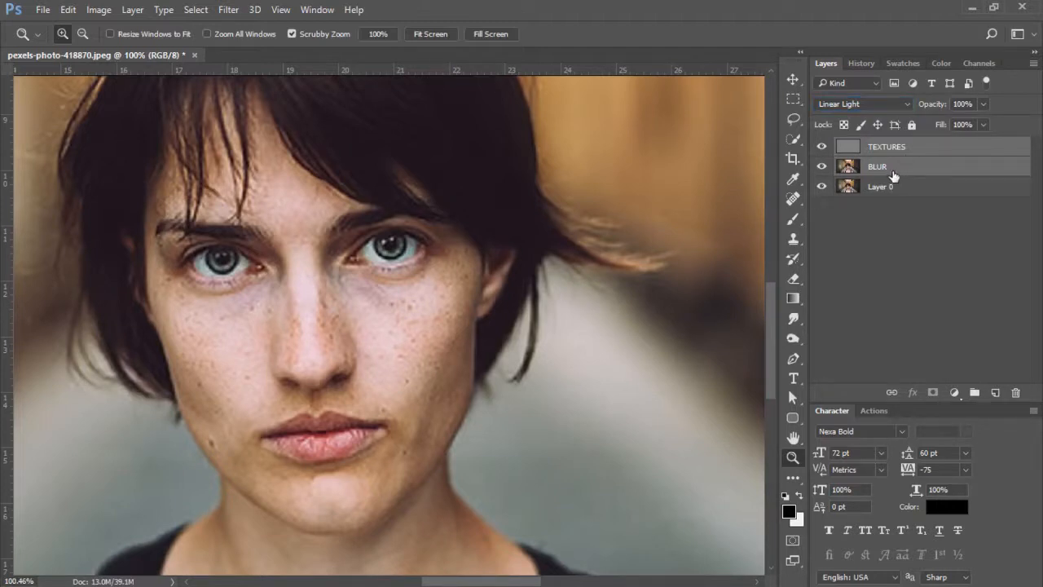
key("ctrl+g")
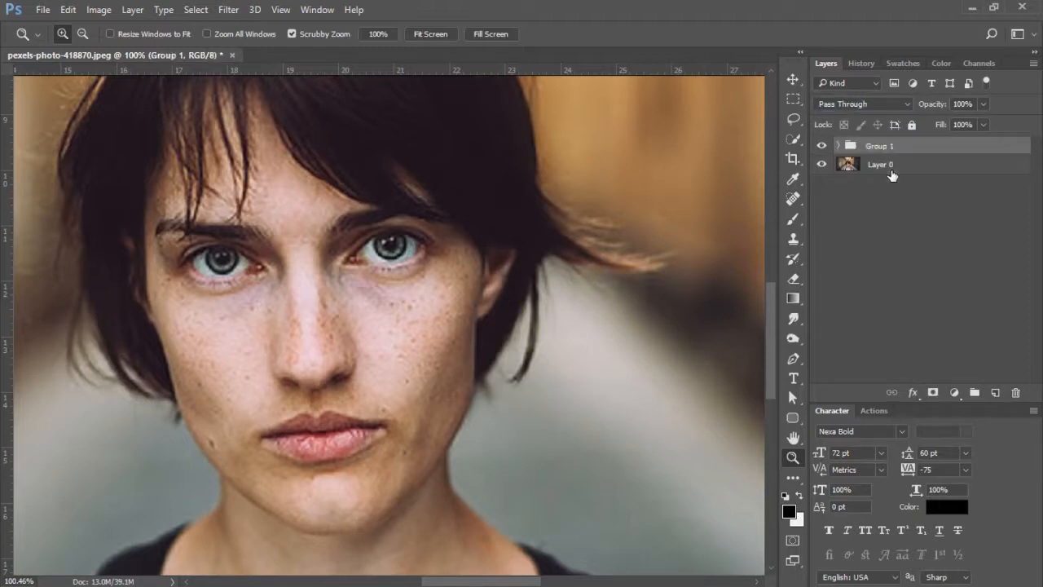
Step: Select the BLUR layer inside Group 1, lasso an oval cheek patch with a 10 px feather, and preview its soft edge in Quick Mask
left_click(838, 146)
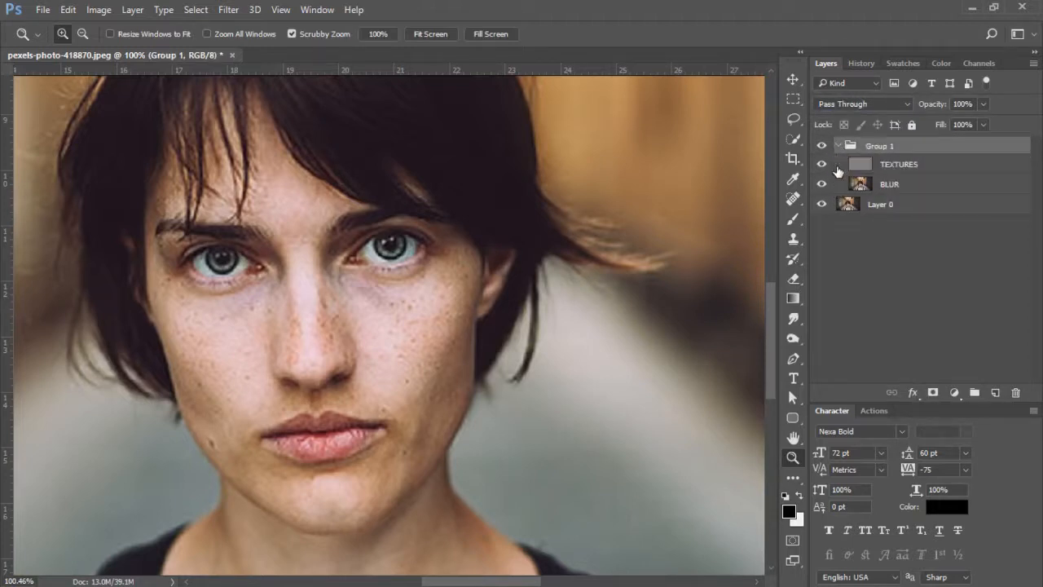
left_click(894, 186)
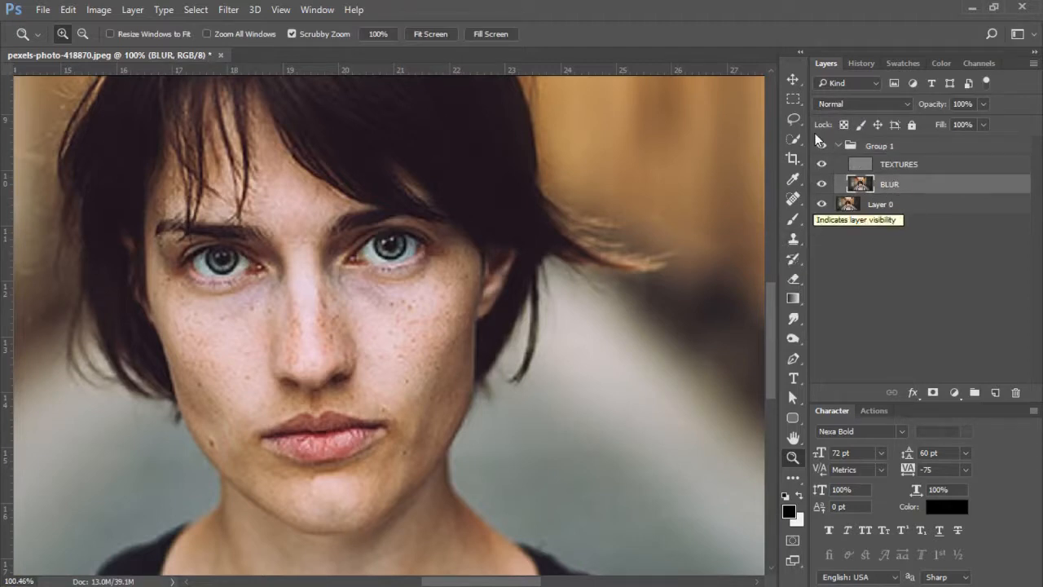
left_click(793, 114)
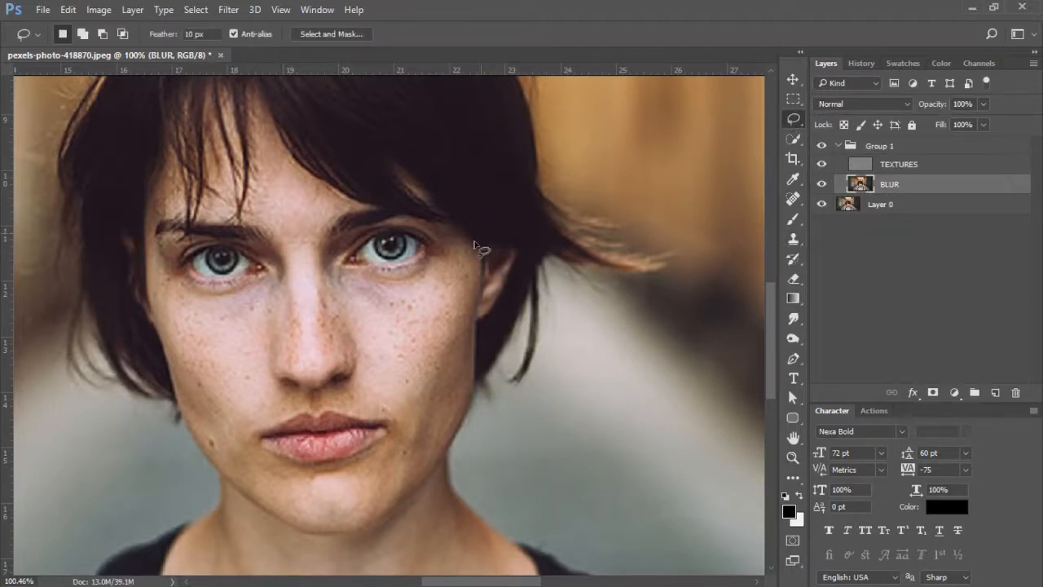
mouse_move(388, 373)
left_mouse_down()
mouse_move(387, 345)
mouse_move(416, 309)
mouse_move(448, 350)
left_mouse_up()
left_click_drag(395, 379, 390, 371)
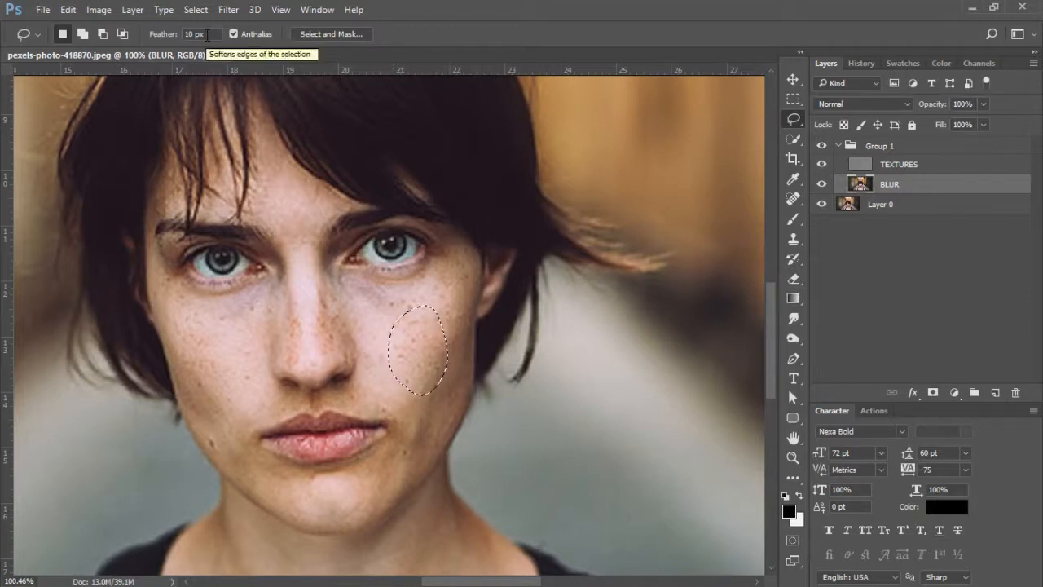
key("q")
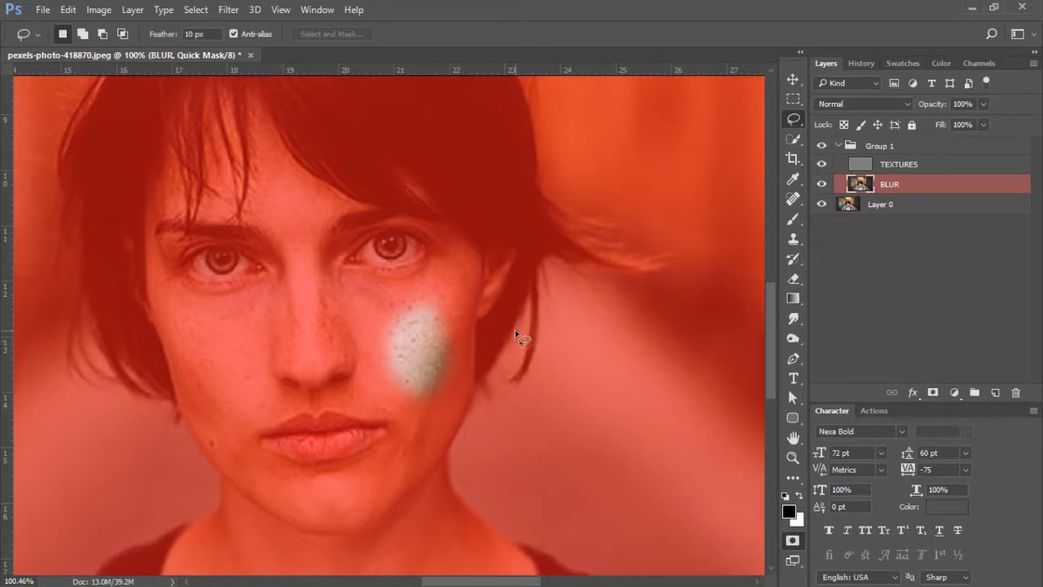
key("q")
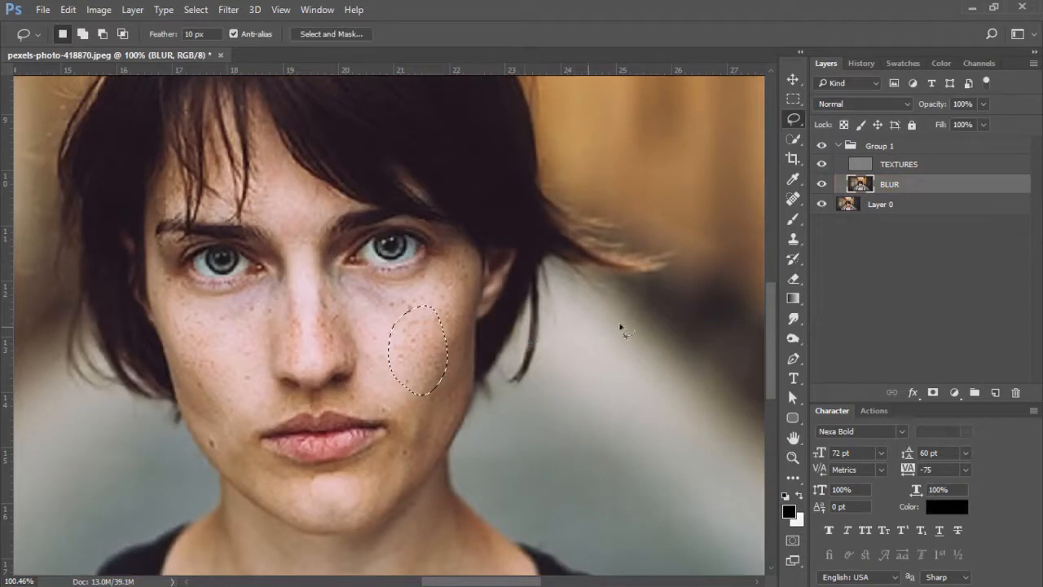
Step: Apply a Gaussian Blur with a 1.7 px radius to the selected cheek patch on the BLUR layer
left_click(228, 10)
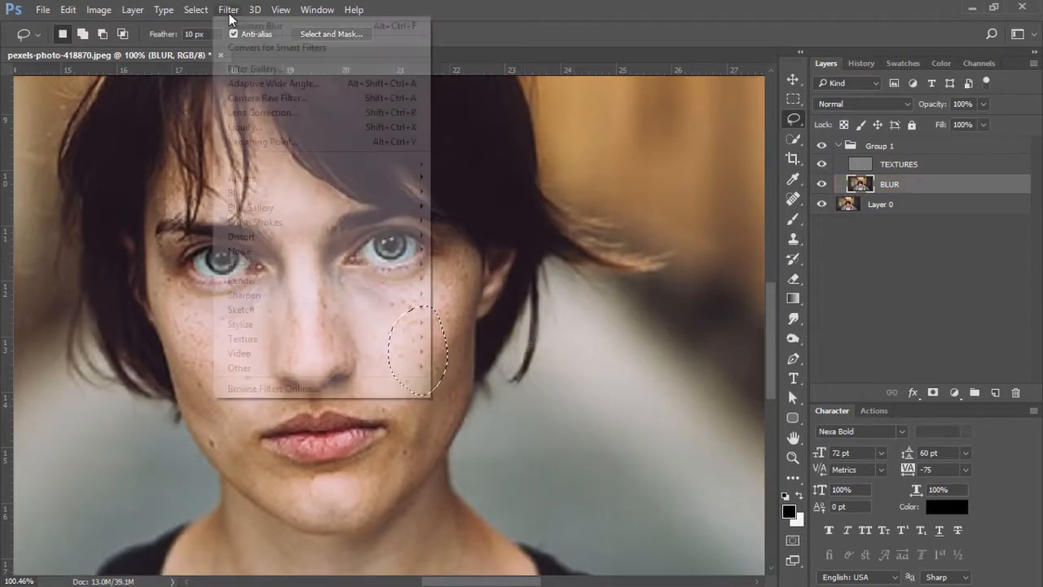
mouse_move(247, 192)
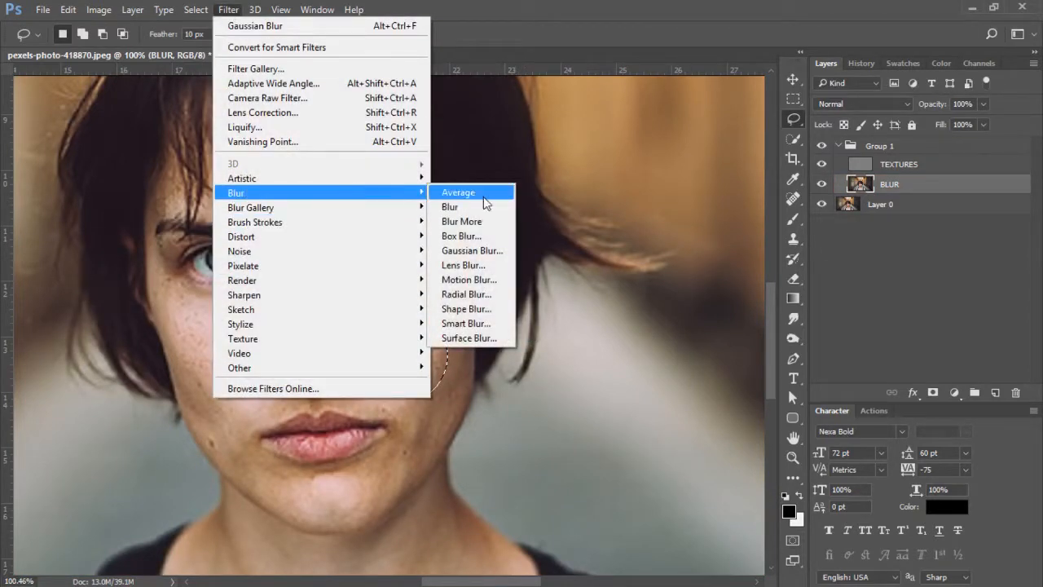
left_click(477, 252)
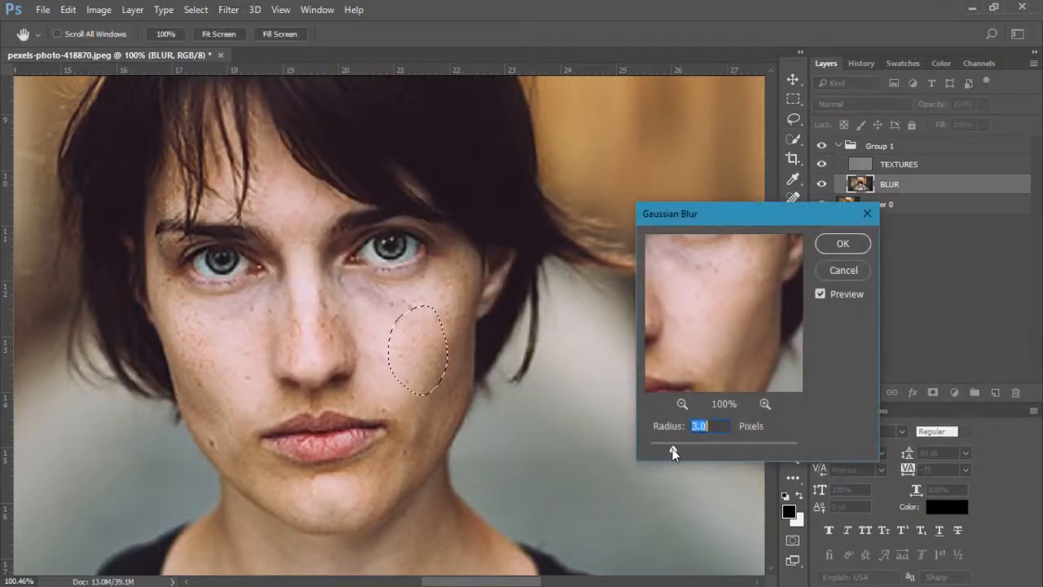
left_click_drag(672, 449, 663, 448)
left_click(844, 240)
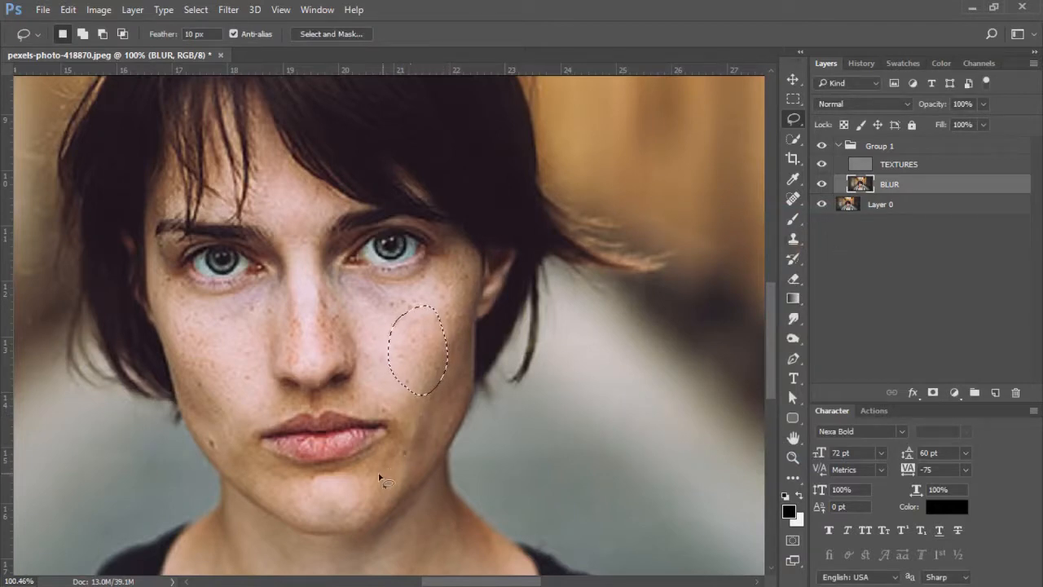
Step: Lasso skin patches on the chin, outer cheek and temple in the right half of the face, softening each with the same Gaussian Blur
mouse_move(362, 480)
left_mouse_down()
mouse_move(404, 416)
mouse_move(422, 452)
mouse_move(384, 497)
mouse_move(363, 480)
left_mouse_up()
left_click_drag(424, 299, 443, 296)
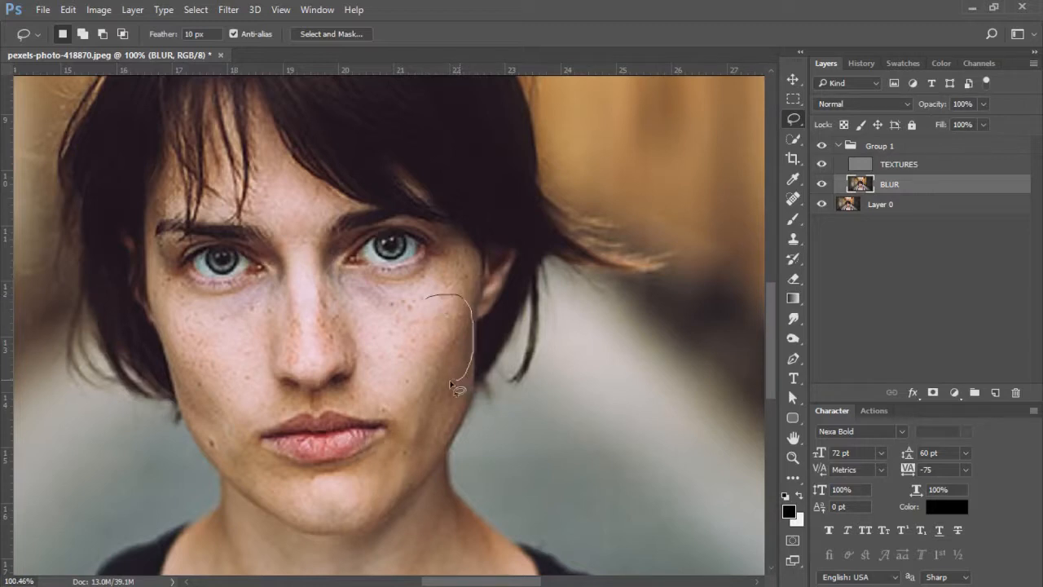
left_click_drag(425, 299, 428, 301)
left_click_drag(429, 285, 476, 255)
left_click_drag(424, 284, 426, 285)
Step: Lasso patches of the cheek and jaw in the left half of the face and soften them with the same blur
left_click_drag(172, 295, 229, 387)
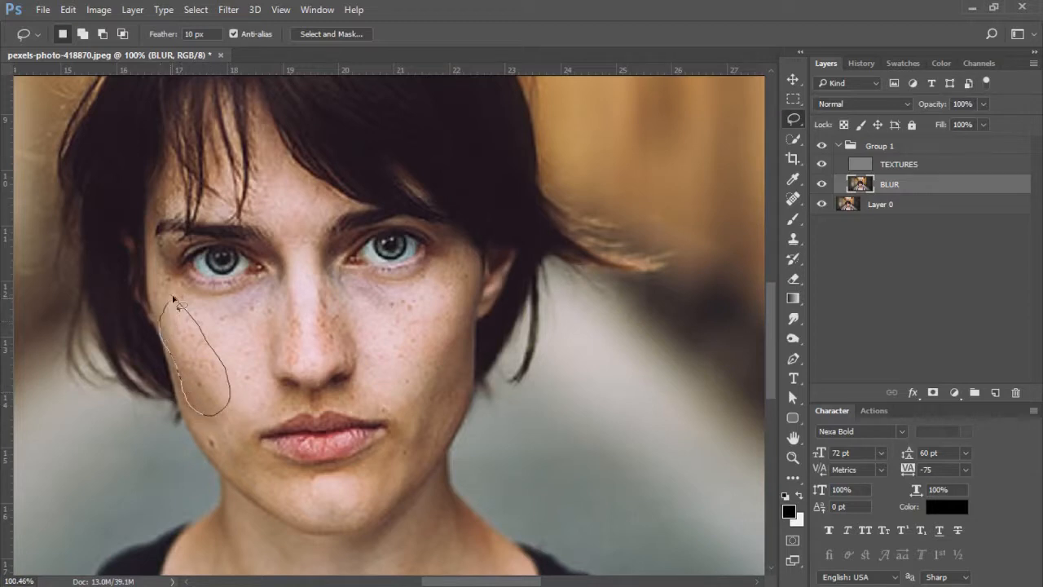
left_click_drag(173, 299, 175, 302)
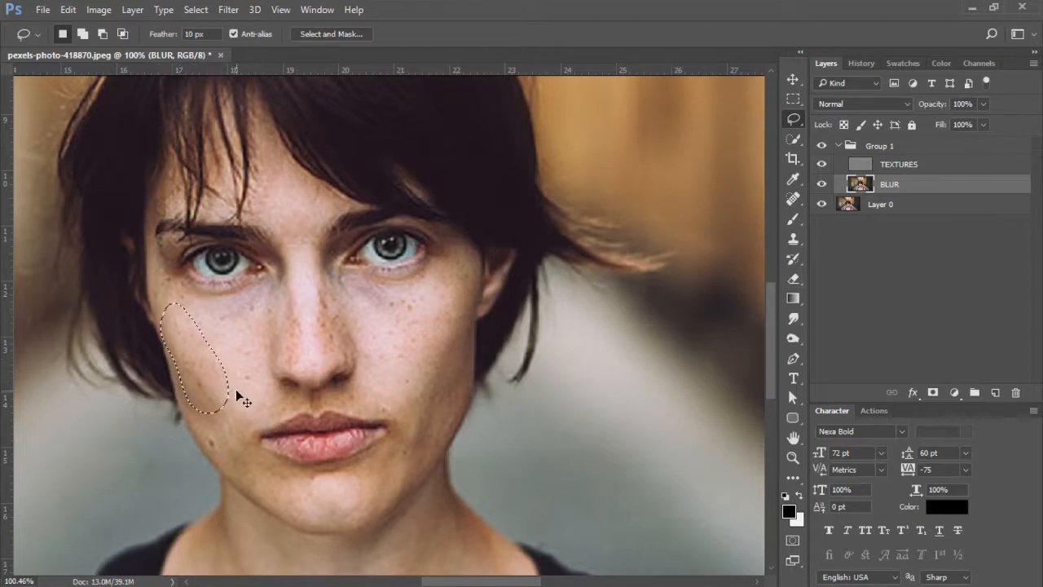
key("ctrl+d")
mouse_move(189, 394)
left_mouse_down()
mouse_move(211, 454)
mouse_move(237, 465)
mouse_move(239, 431)
mouse_move(202, 396)
left_mouse_up()
mouse_move(242, 459)
left_mouse_down()
mouse_move(296, 498)
mouse_move(263, 507)
mouse_move(241, 460)
left_mouse_up()
left_click(237, 346)
mouse_move(237, 346)
left_mouse_down()
mouse_move(286, 279)
mouse_move(309, 289)
mouse_move(316, 319)
mouse_move(290, 345)
mouse_move(240, 345)
left_mouse_up()
Step: Lasso the nose bridge together with the adjacent inner cheek and apply a 1.7 px Gaussian Blur
left_click(304, 267)
mouse_move(304, 266)
left_mouse_down()
mouse_move(385, 321)
mouse_move(343, 350)
mouse_move(291, 324)
mouse_move(284, 287)
mouse_move(313, 268)
left_mouse_up()
left_click_drag(327, 291, 338, 255)
key("ctrl+z")
left_click(229, 10)
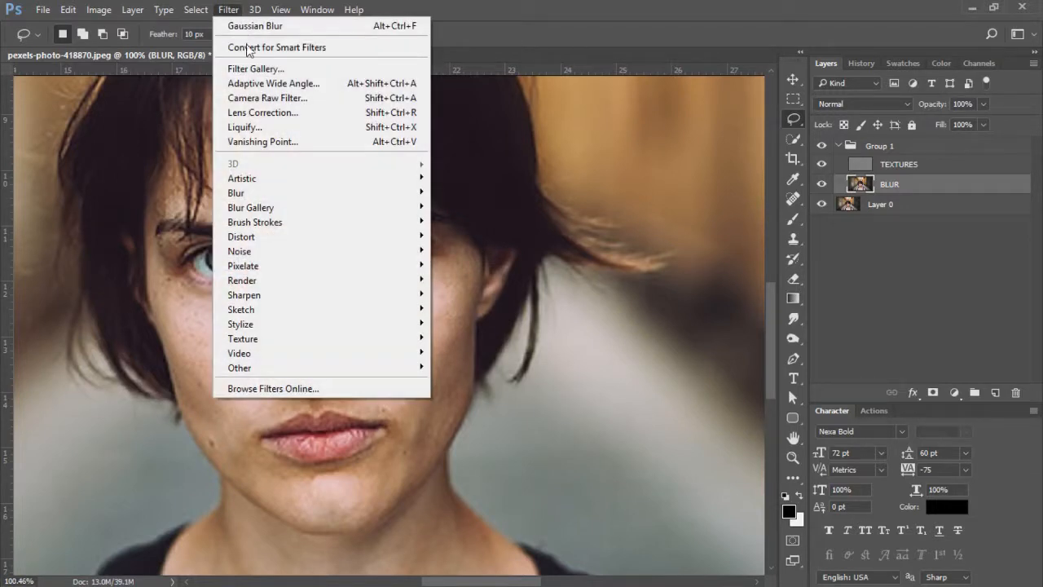
left_click(474, 252)
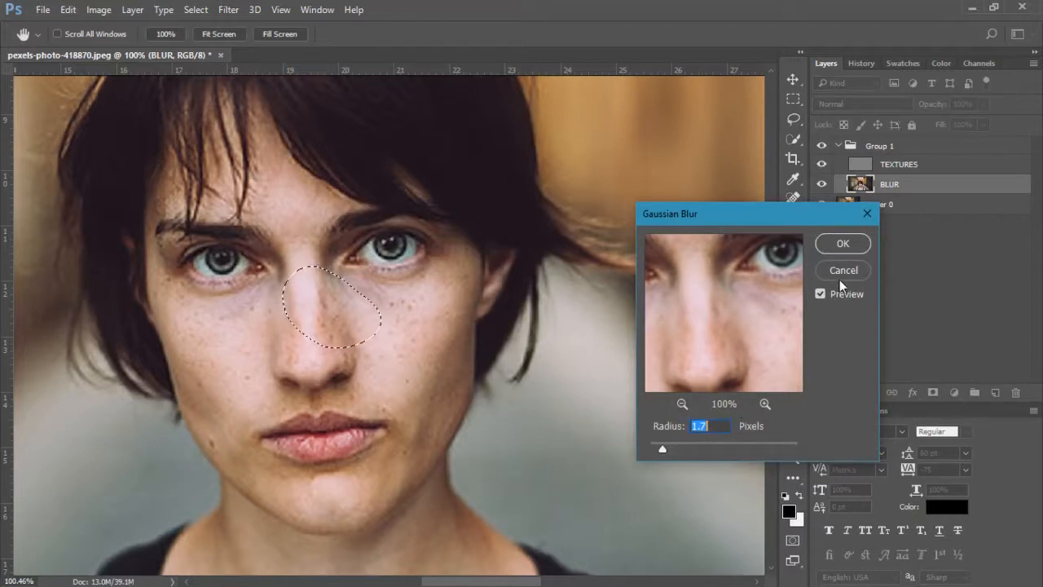
left_click(841, 244)
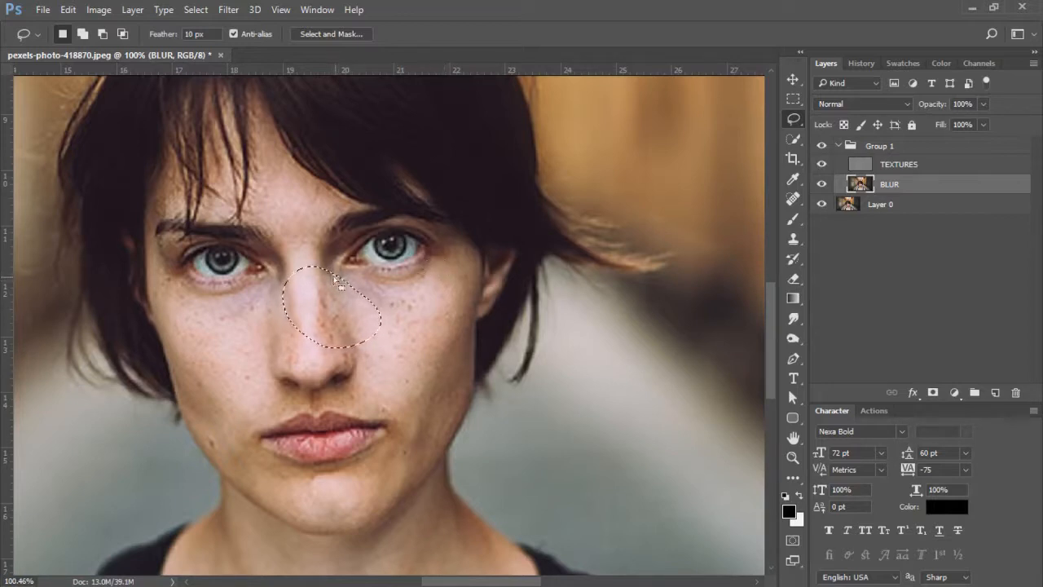
Step: Lasso and soften the skin under both eyes and between the eyebrows with the same Gaussian Blur
mouse_move(334, 266)
left_mouse_down()
mouse_move(409, 284)
mouse_move(424, 304)
mouse_move(353, 306)
left_mouse_up()
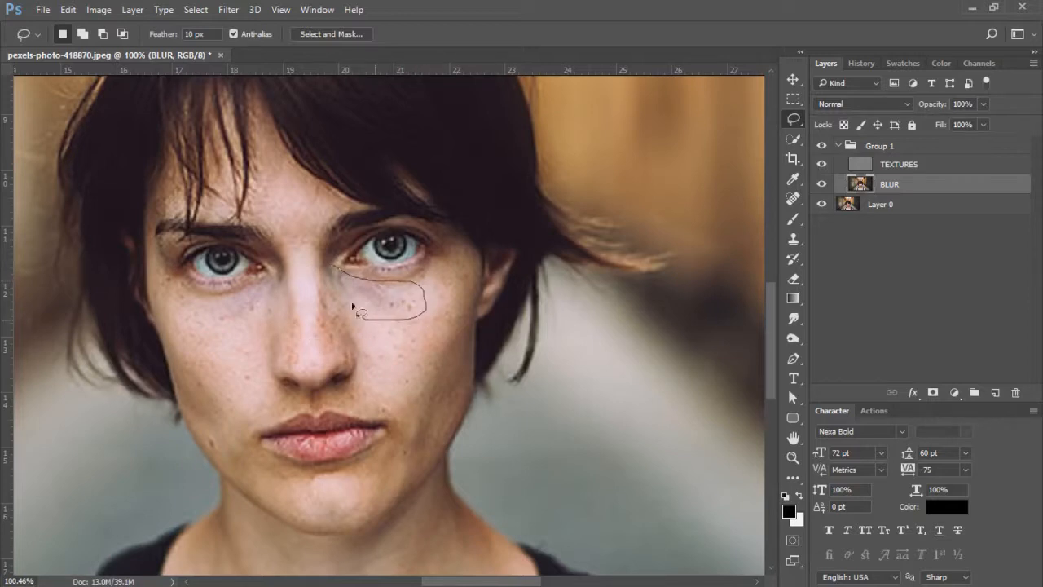
left_click_drag(326, 267, 328, 269)
mouse_move(196, 295)
left_mouse_down()
mouse_move(267, 308)
mouse_move(300, 279)
mouse_move(308, 305)
mouse_move(284, 324)
mouse_move(234, 328)
mouse_move(198, 296)
mouse_move(302, 281)
mouse_move(312, 296)
mouse_move(292, 326)
mouse_move(239, 338)
mouse_move(214, 311)
left_mouse_up()
left_click(216, 301)
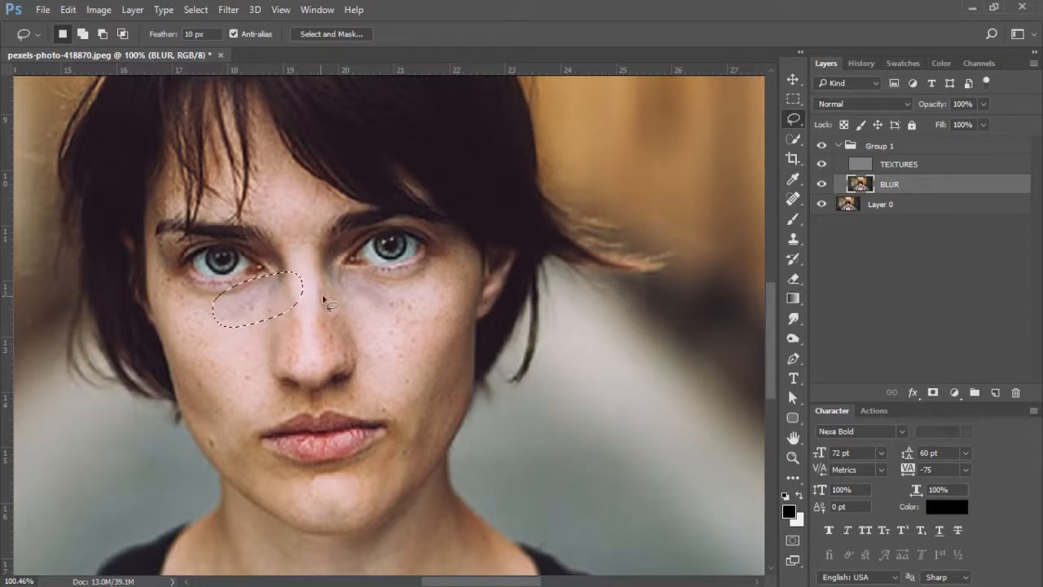
mouse_move(261, 185)
left_mouse_down()
mouse_move(293, 178)
mouse_move(331, 200)
mouse_move(323, 244)
mouse_move(289, 253)
mouse_move(262, 185)
left_mouse_up()
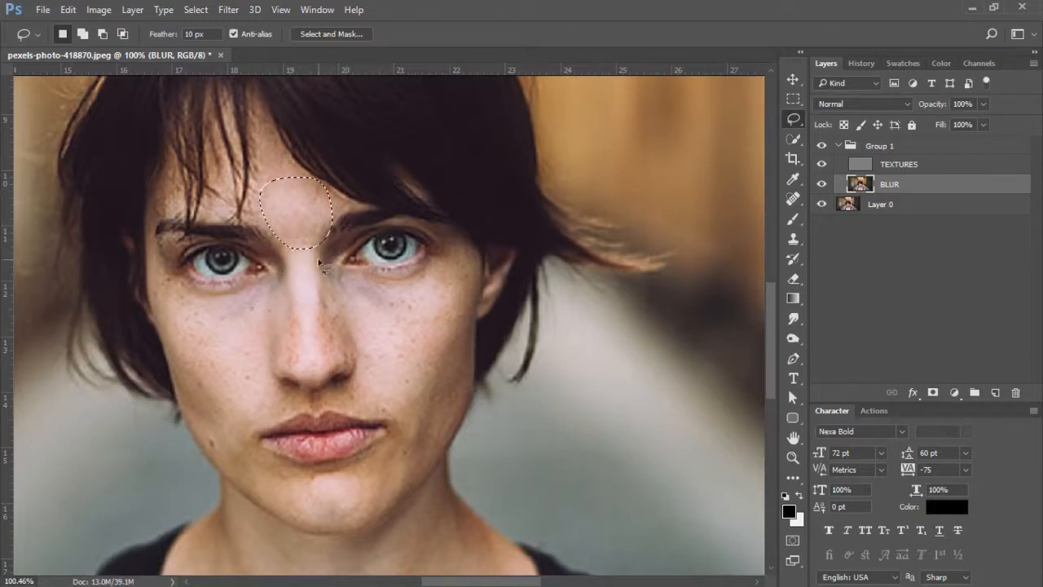
Step: Lasso the front and sides of the nose and soften them with the same Gaussian Blur
mouse_move(309, 250)
left_mouse_down()
mouse_move(339, 352)
mouse_move(300, 363)
mouse_move(285, 317)
mouse_move(307, 275)
left_mouse_up()
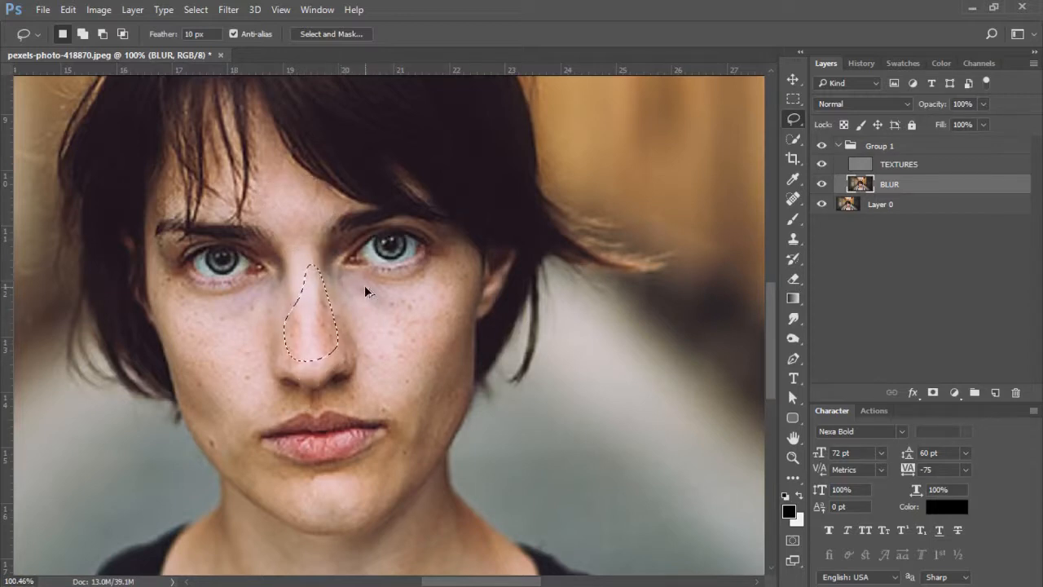
left_click(285, 333)
mouse_move(284, 332)
left_mouse_down()
mouse_move(314, 366)
mouse_move(303, 374)
mouse_move(265, 347)
mouse_move(263, 324)
mouse_move(342, 338)
mouse_move(360, 354)
mouse_move(332, 367)
mouse_move(325, 340)
left_mouse_up()
left_click(371, 334)
Step: Lasso and soften the skin above both sides of the upper lip and the area below the left mouth corner
mouse_move(253, 412)
left_mouse_down()
mouse_move(305, 396)
mouse_move(268, 425)
mouse_move(247, 419)
mouse_move(254, 414)
left_mouse_up()
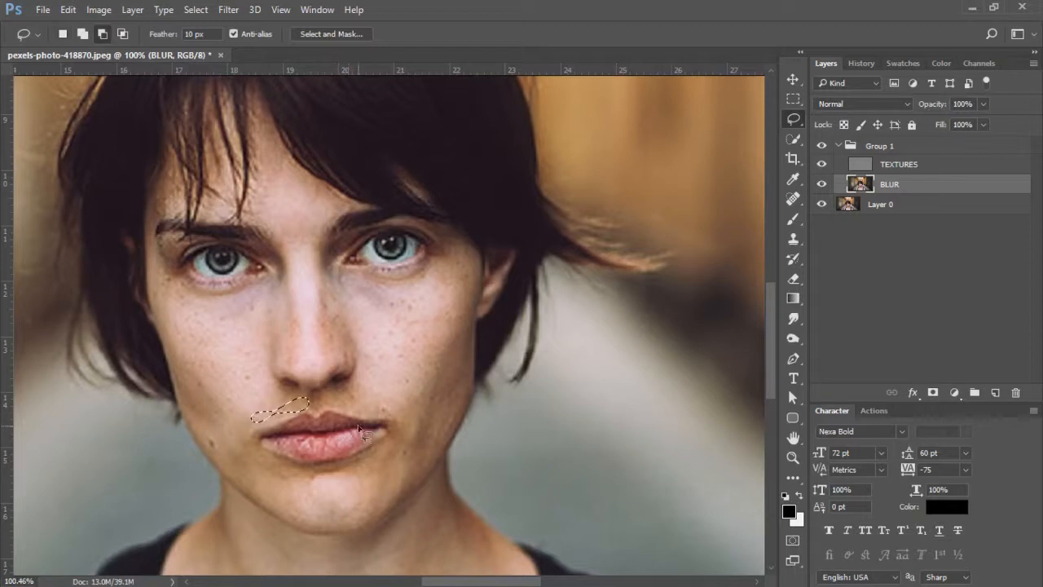
mouse_move(320, 391)
left_mouse_down()
mouse_move(355, 384)
mouse_move(409, 409)
mouse_move(374, 423)
mouse_move(323, 396)
left_mouse_up()
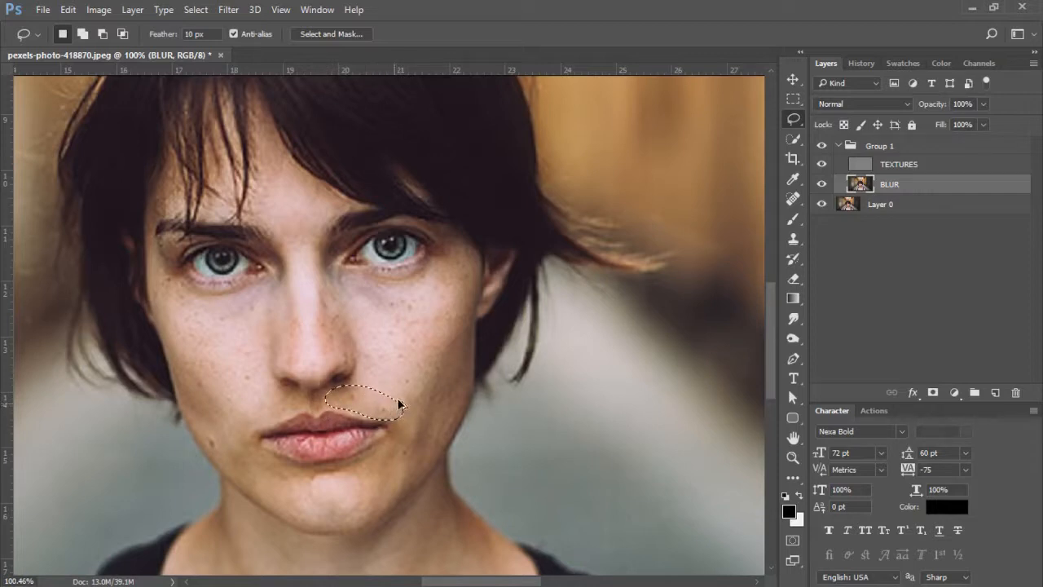
left_click_drag(236, 444, 312, 466)
left_click_drag(234, 464, 237, 446)
mouse_move(306, 467)
left_mouse_down()
mouse_move(338, 466)
mouse_move(295, 474)
left_mouse_up()
key("ctrl+d")
Step: Lasso and soften the skin beneath the lower lip and across the chin
left_click_drag(349, 473, 306, 488)
mouse_move(381, 463)
left_mouse_down()
mouse_move(347, 527)
mouse_move(324, 523)
mouse_move(315, 490)
mouse_move(346, 467)
left_mouse_up()
left_click_drag(356, 471, 373, 454)
mouse_move(274, 472)
left_mouse_down()
mouse_move(296, 484)
mouse_move(381, 466)
mouse_move(395, 500)
left_mouse_up()
mouse_move(358, 530)
left_mouse_down()
mouse_move(316, 531)
mouse_move(281, 516)
mouse_move(275, 472)
left_mouse_up()
Step: Make a further softening pass over lassoed areas of both cheeks, the temple and the jaw, and clear the selection
left_click(451, 415)
mouse_move(156, 268)
left_mouse_down()
mouse_move(173, 247)
mouse_move(186, 285)
mouse_move(214, 297)
mouse_move(216, 311)
mouse_move(186, 328)
mouse_move(163, 321)
mouse_move(154, 269)
left_mouse_up()
left_click(254, 301)
left_click_drag(409, 289, 466, 245)
mouse_move(476, 298)
left_mouse_down()
mouse_move(448, 389)
mouse_move(416, 390)
mouse_move(385, 326)
mouse_move(405, 290)
left_mouse_up()
left_click(417, 335)
left_click_drag(441, 388, 444, 430)
mouse_move(423, 485)
left_mouse_down()
mouse_move(384, 472)
mouse_move(383, 461)
left_mouse_up()
left_click(537, 381)
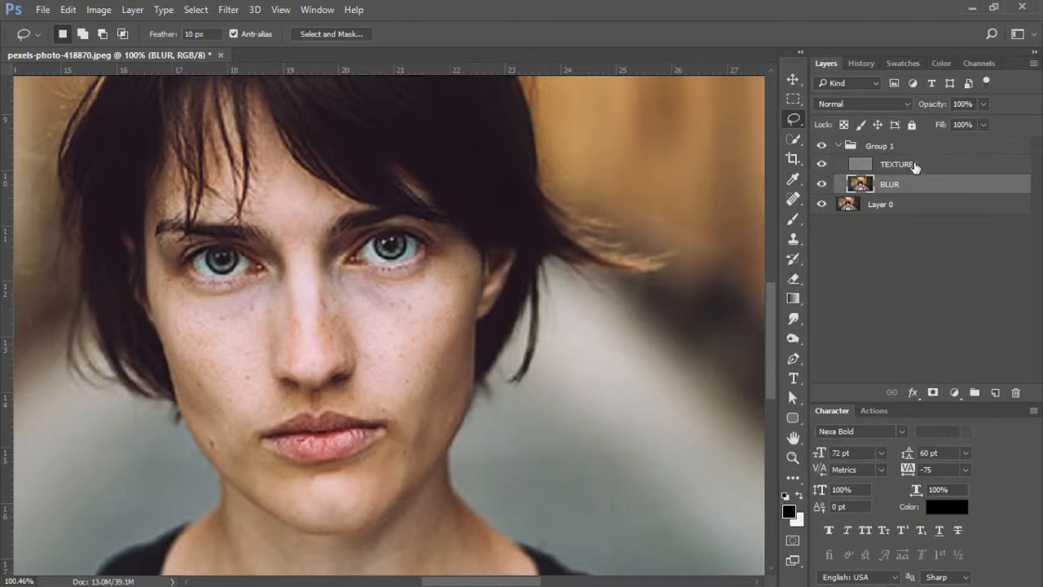
Step: Toggle Group 1's visibility to compare the softened face with the original, and clear any remaining selection
left_click(822, 147)
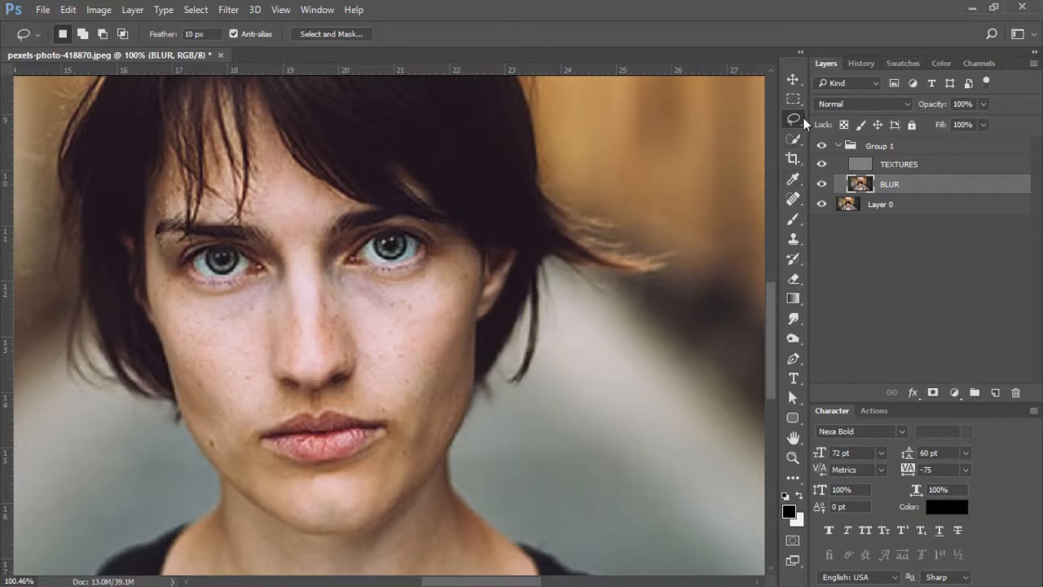
mouse_move(387, 294)
left_mouse_down()
mouse_move(455, 253)
mouse_move(464, 268)
mouse_move(462, 356)
mouse_move(426, 374)
mouse_move(387, 294)
left_mouse_up()
key("ctrl+d")
Step: Make the TEXTURES layer active and set the Clone Stamp tool to sample the Current Layer only
left_click(908, 166)
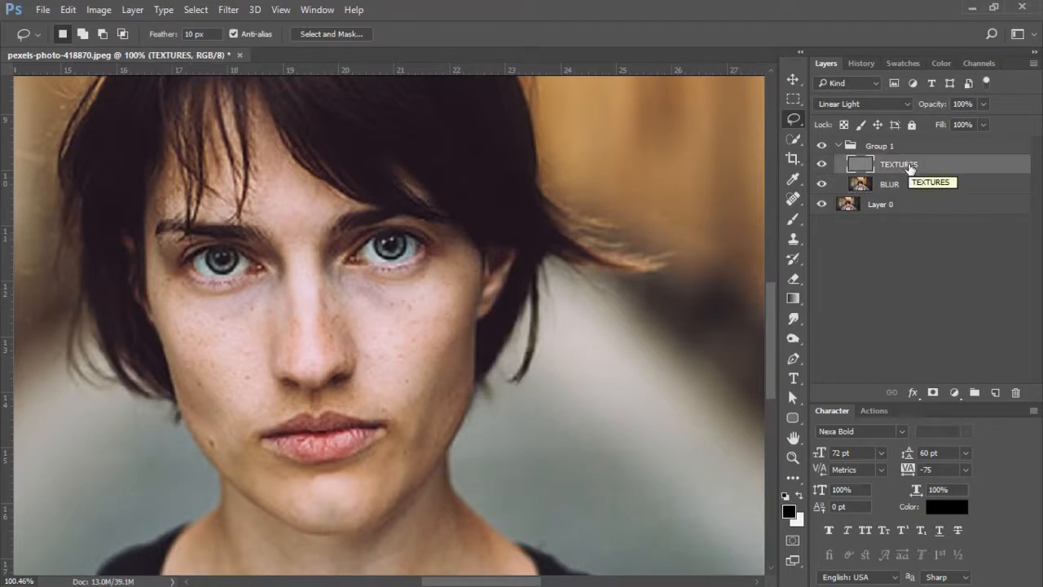
left_click(795, 243)
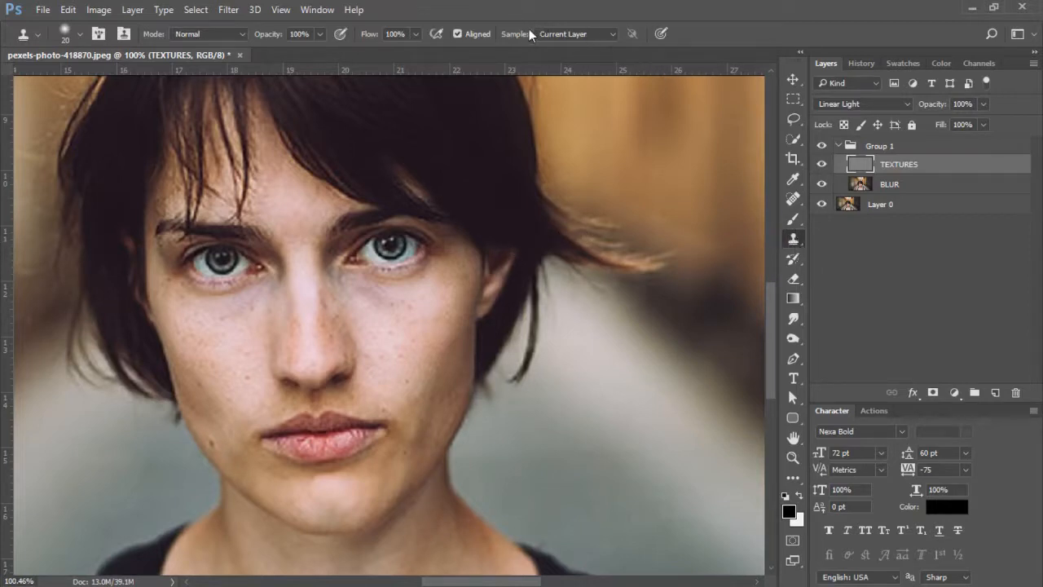
left_click(596, 34)
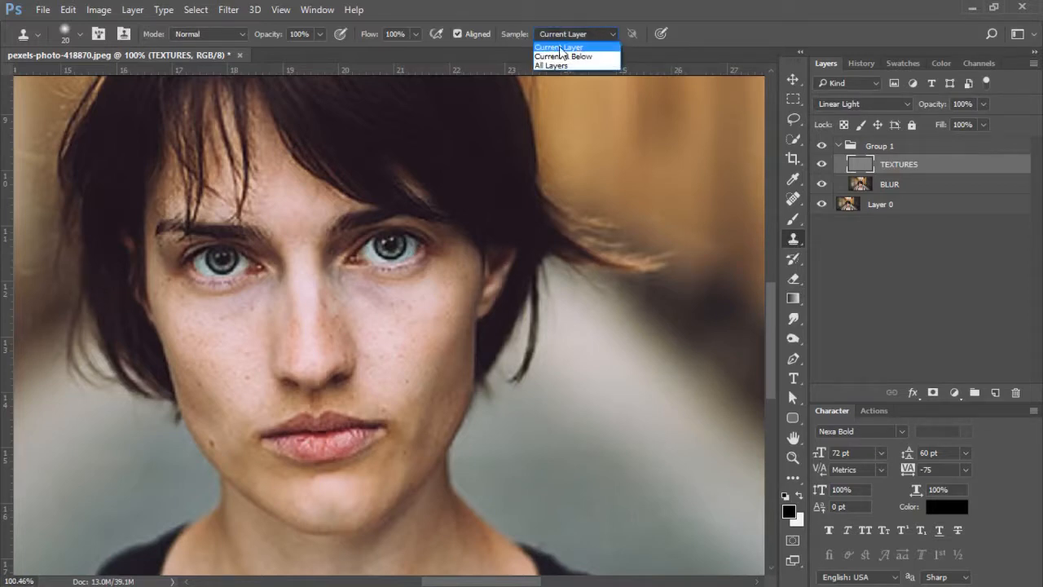
left_click(560, 47)
left_click(596, 36)
left_click(570, 47)
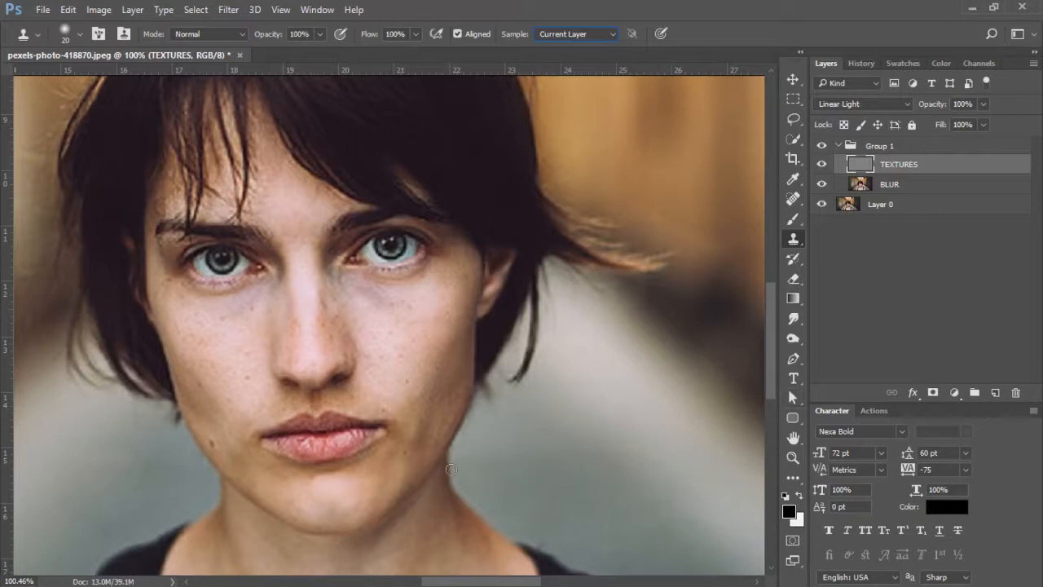
Step: Clone clean skin texture over the small spot beside the right mouth corner, reducing the brush size to 15 px
key("ctrl+plus")
key("ctrl+plus")
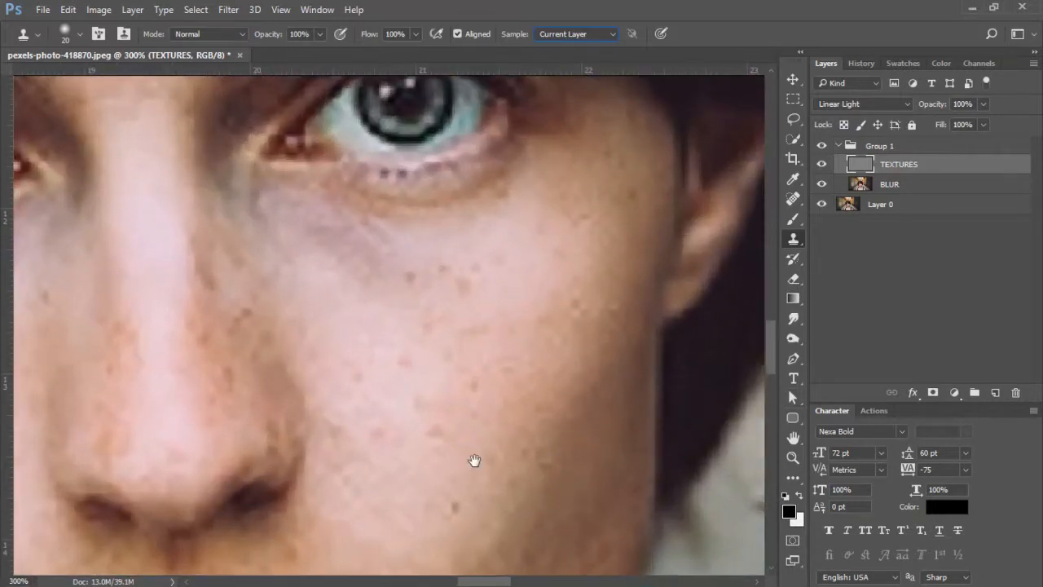
left_click_drag(474, 460, 442, 121)
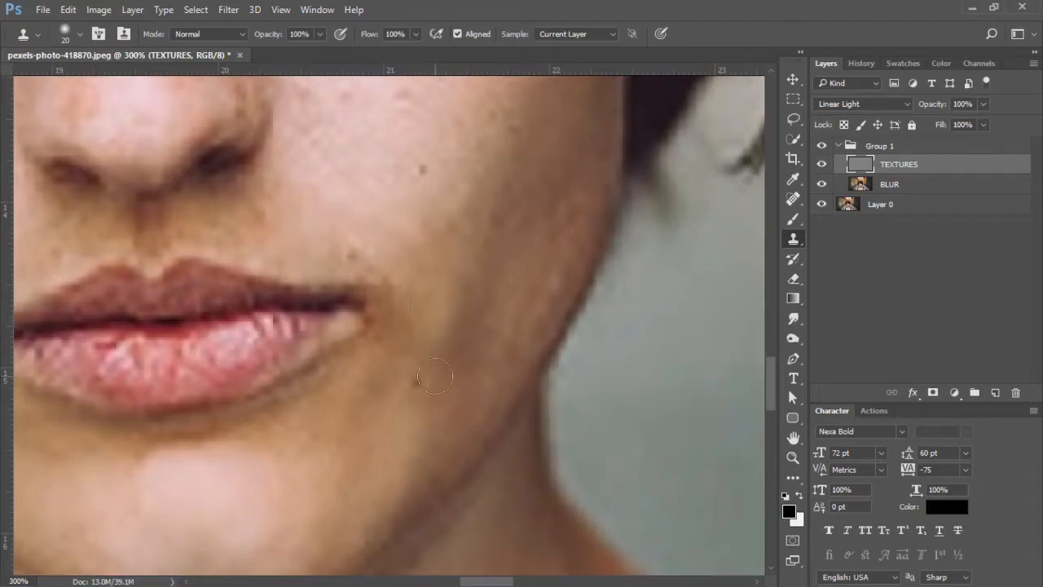
left_click(494, 304, "alt")
key("bracketleft")
left_click(500, 269, "alt")
Step: Clone clean texture over the mole on the left jaw, undoing the first attempt and resampling from nearby skin
left_click_drag(210, 508, 581, 405)
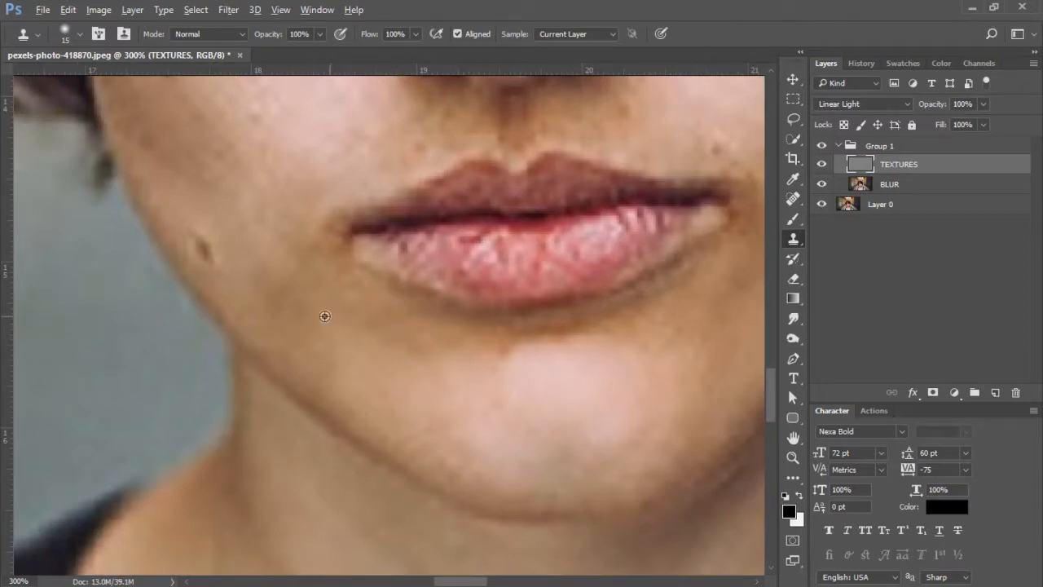
left_click(201, 247)
key("ctrl+z")
left_click(308, 307, "alt")
mouse_move(238, 260)
left_mouse_down()
mouse_move(203, 236)
mouse_move(206, 272)
mouse_move(206, 246)
left_mouse_up()
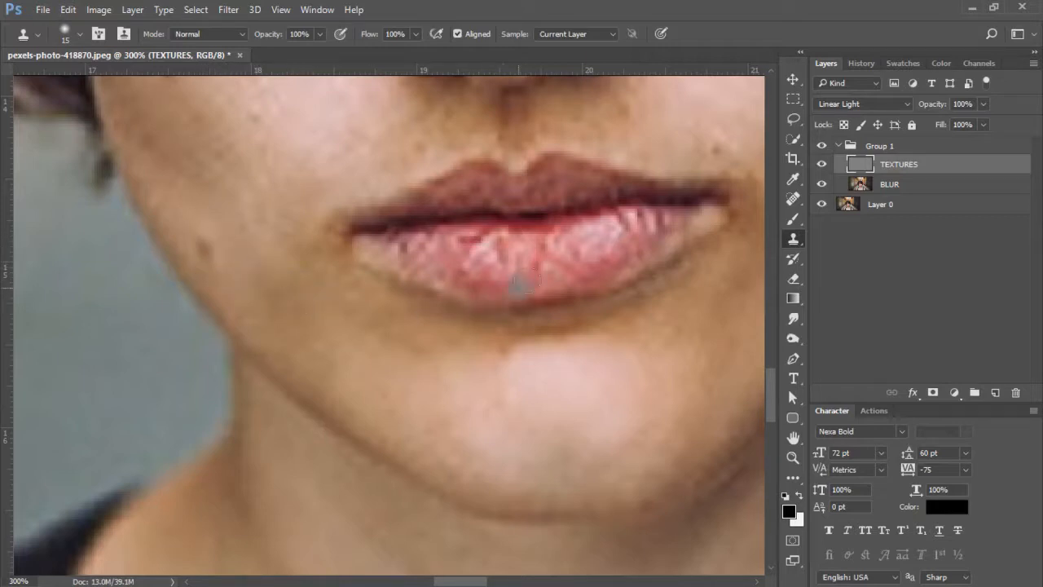
Step: Clone clean texture over the dark spots on the left cheek and above the upper lip
mouse_move(397, 285)
left_mouse_down()
mouse_move(413, 326)
mouse_move(483, 389)
left_mouse_up()
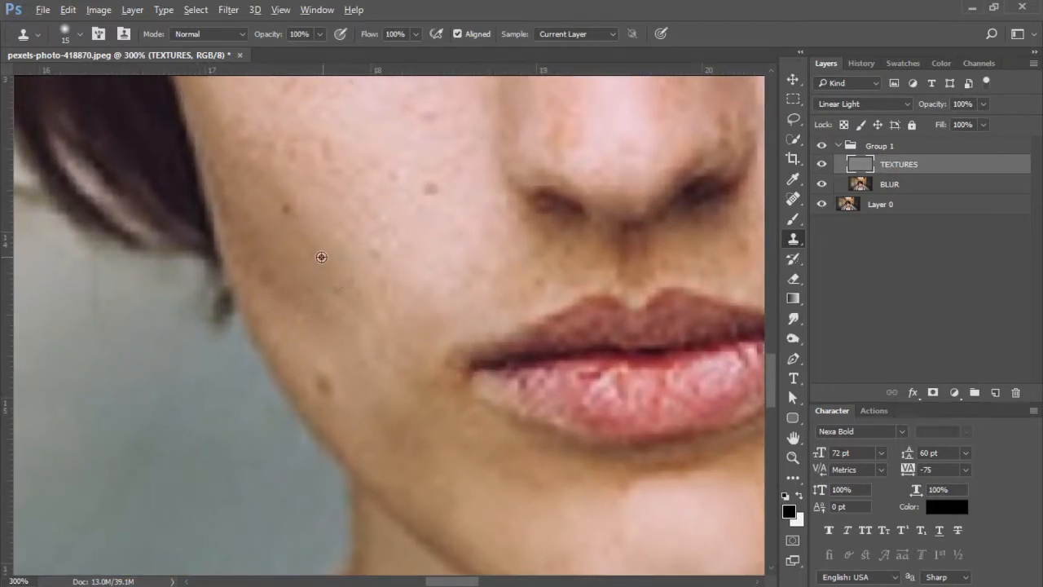
left_click_drag(275, 221, 296, 211)
left_click(461, 229, "alt")
left_click(427, 193)
left_click(427, 310, "alt")
mouse_move(466, 306)
left_mouse_down()
mouse_move(516, 301)
mouse_move(552, 281)
mouse_move(507, 287)
mouse_move(514, 255)
mouse_move(487, 253)
mouse_move(550, 248)
mouse_move(576, 265)
left_mouse_up()
left_click(516, 253)
Step: Clone clean texture over the blemishes on the right side of the chin below the mouth
left_click_drag(687, 543, 383, 366)
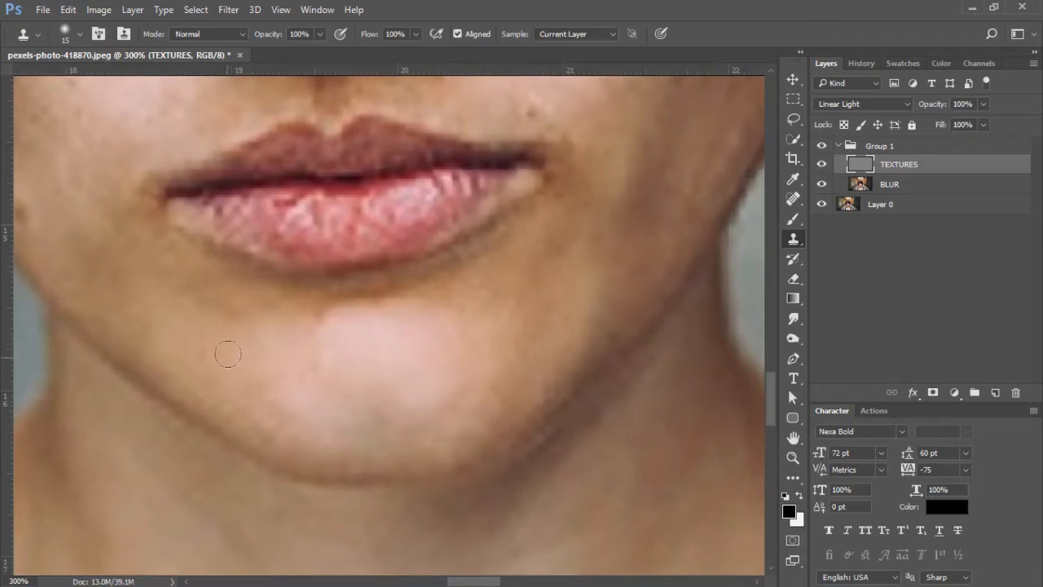
left_click_drag(228, 355, 338, 316)
left_click(597, 274, "alt")
left_click_drag(482, 277, 460, 281)
left_click_drag(599, 309, 596, 308)
left_click(521, 302, "alt")
Step: Even out the texture along the left and lower chin with short clone strokes, resampling from nearby clean skin
left_click(136, 328, "alt")
mouse_move(204, 377)
left_mouse_down()
mouse_move(276, 435)
mouse_move(273, 417)
left_mouse_up()
left_click(179, 328, "alt")
mouse_move(233, 388)
left_mouse_down()
mouse_move(357, 431)
mouse_move(413, 432)
mouse_move(348, 423)
mouse_move(313, 376)
mouse_move(346, 394)
mouse_move(345, 421)
left_mouse_up()
left_click(229, 362, "alt")
left_click(321, 384, "alt")
left_click_drag(466, 387, 464, 387)
left_click(239, 345, "alt")
left_click_drag(661, 257, 557, 411)
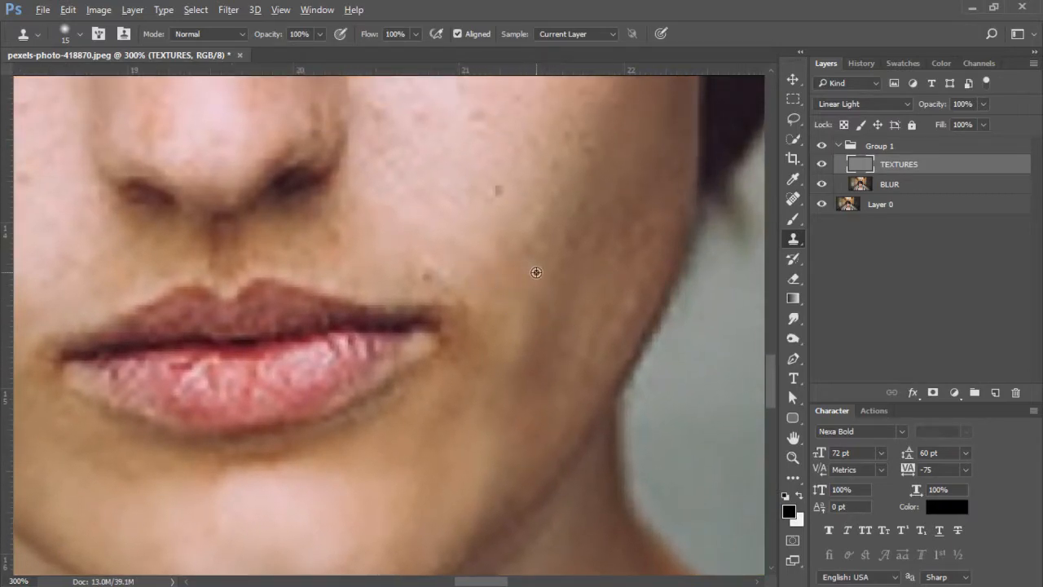
Step: Clone clean texture over the spot above the right mouth corner and the mole on the right cheek
left_click_drag(522, 273, 420, 275)
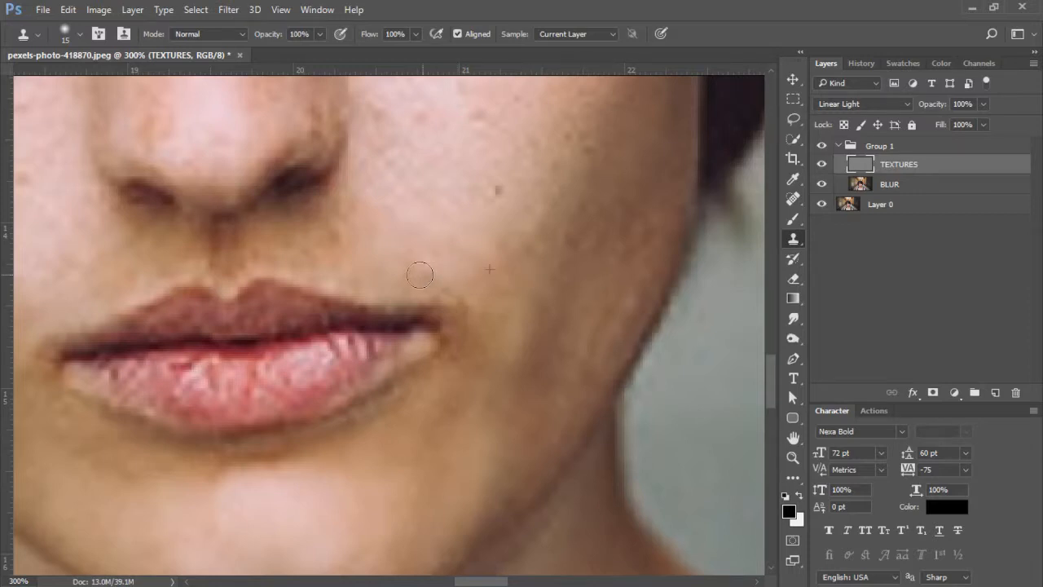
left_click(461, 264, "alt")
left_click(524, 251, "alt")
left_click(498, 196)
Step: Clone sampled texture down the outer right cheek and jaw, undoing the last stroke
left_click(514, 302, "alt")
mouse_move(647, 212)
left_mouse_down()
mouse_move(593, 321)
mouse_move(619, 311)
left_mouse_up()
mouse_move(550, 421)
left_mouse_down()
mouse_move(586, 282)
mouse_move(565, 270)
mouse_move(579, 302)
left_mouse_up()
key("ctrl+z")
key("ctrl+minus")
key("ctrl+minus")
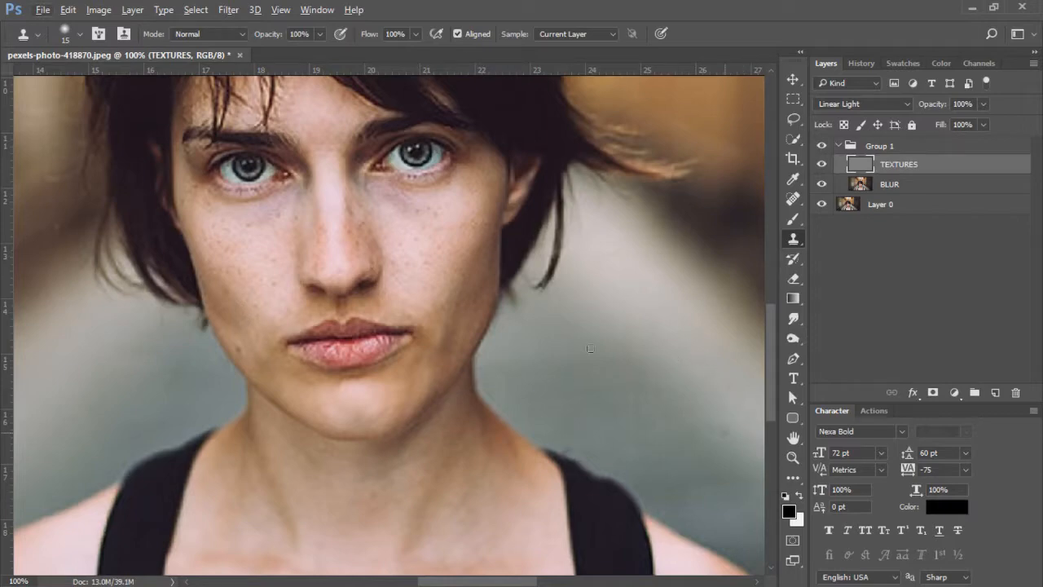
Step: Enlarge the Clone Stamp brush to 30 and clone clean texture over the freckles beneath the right eye, undoing the first attempt
left_click(792, 458)
left_click_drag(384, 202, 507, 302)
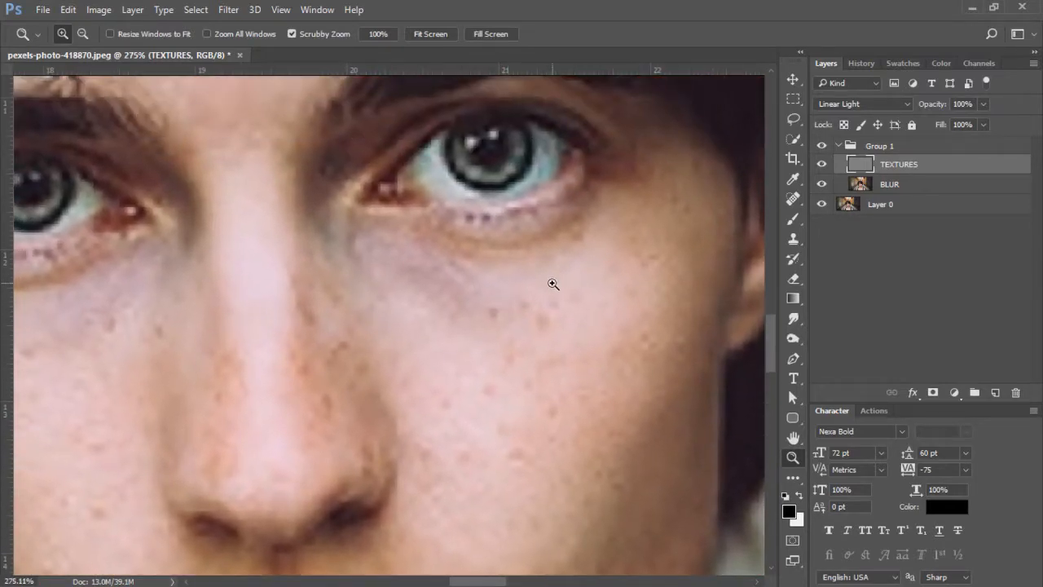
left_click(792, 241)
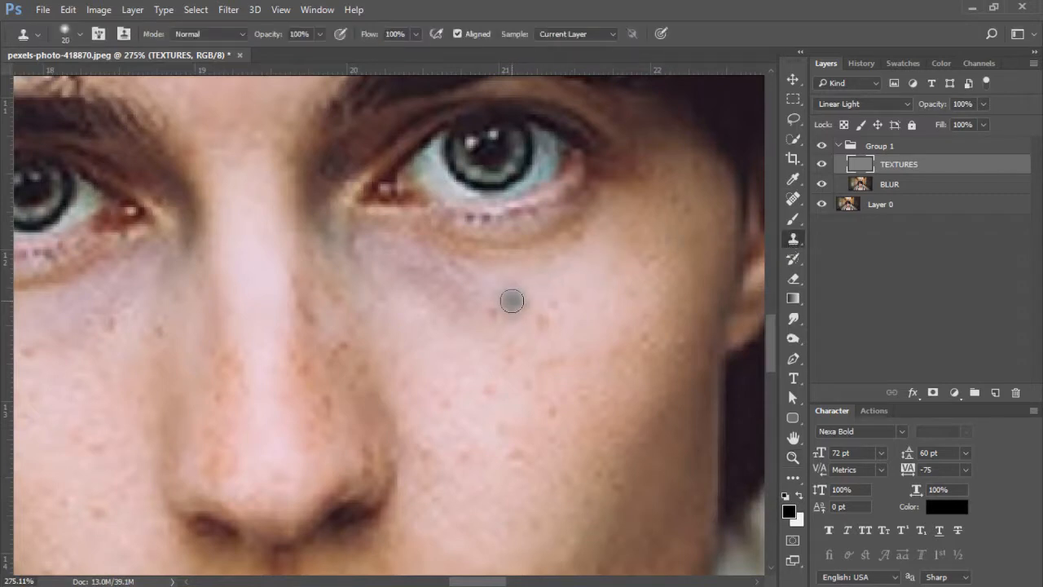
key("bracketright")
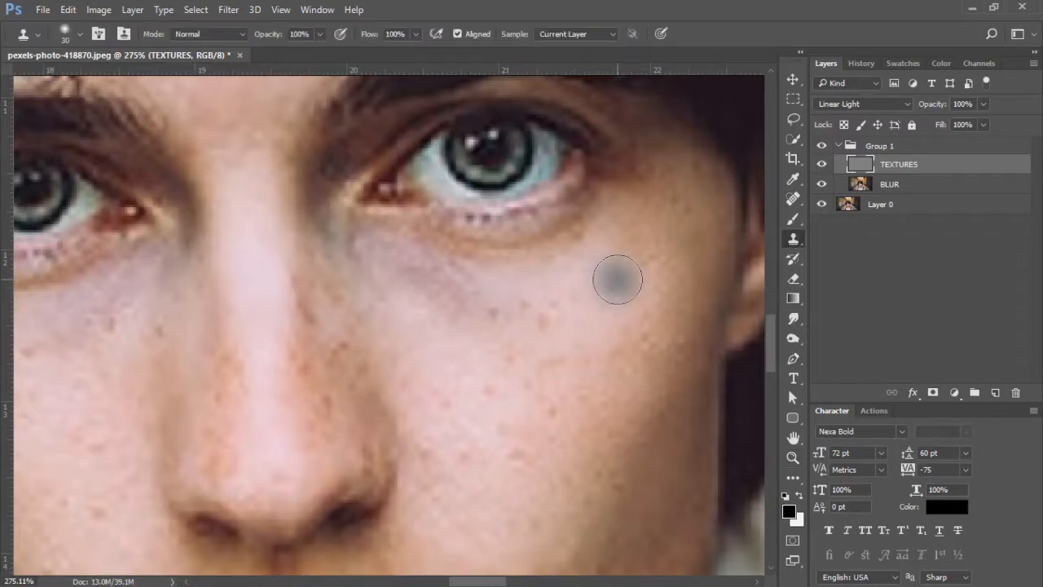
left_click(532, 307)
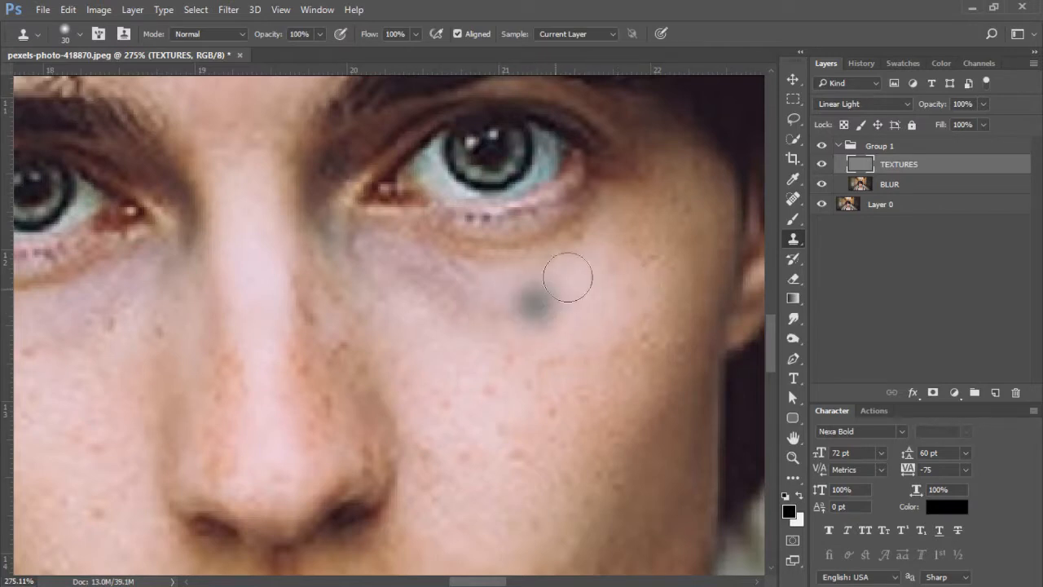
key("ctrl+z")
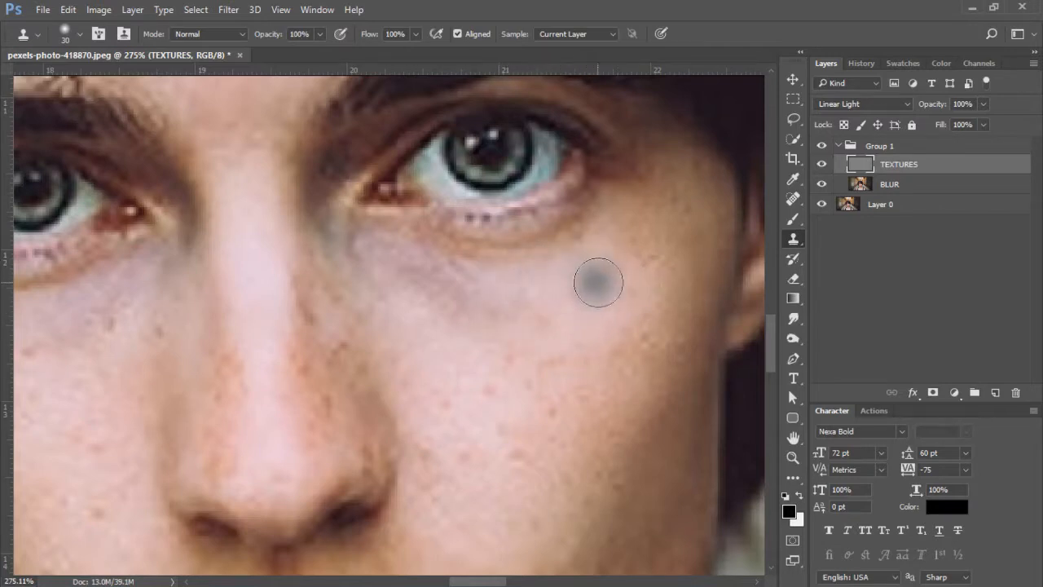
mouse_move(599, 283)
left_mouse_down()
mouse_move(607, 284)
mouse_move(478, 284)
mouse_move(407, 258)
mouse_move(368, 269)
mouse_move(345, 247)
mouse_move(353, 253)
left_mouse_up()
Step: Clone clean texture over the small spots on the upper right cheek below the eye's outer corner, resampling nearby skin
left_click(595, 286, "alt")
left_click(599, 271, "alt")
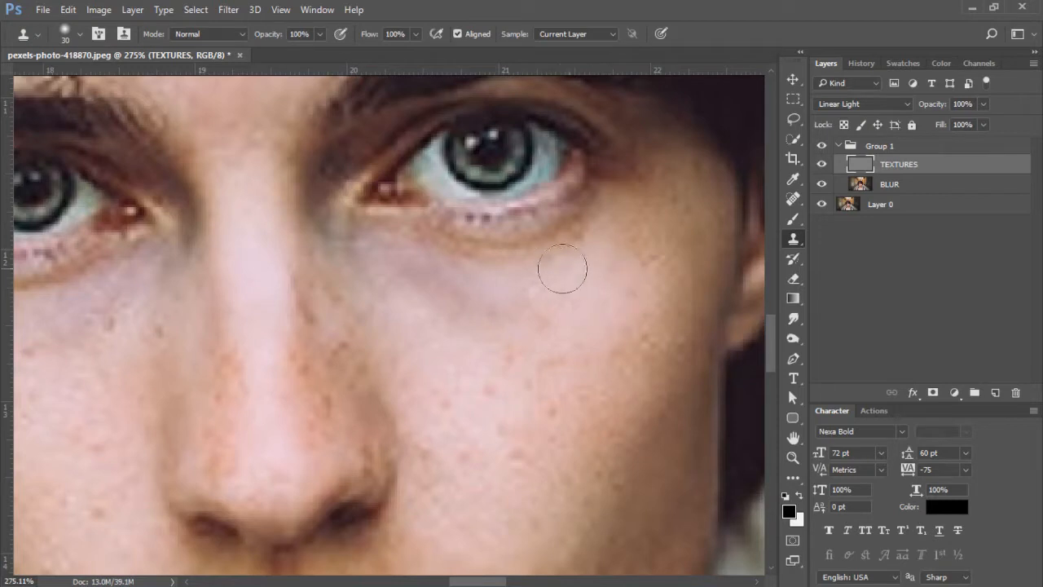
left_click_drag(562, 268, 606, 268)
left_click(629, 267, "alt")
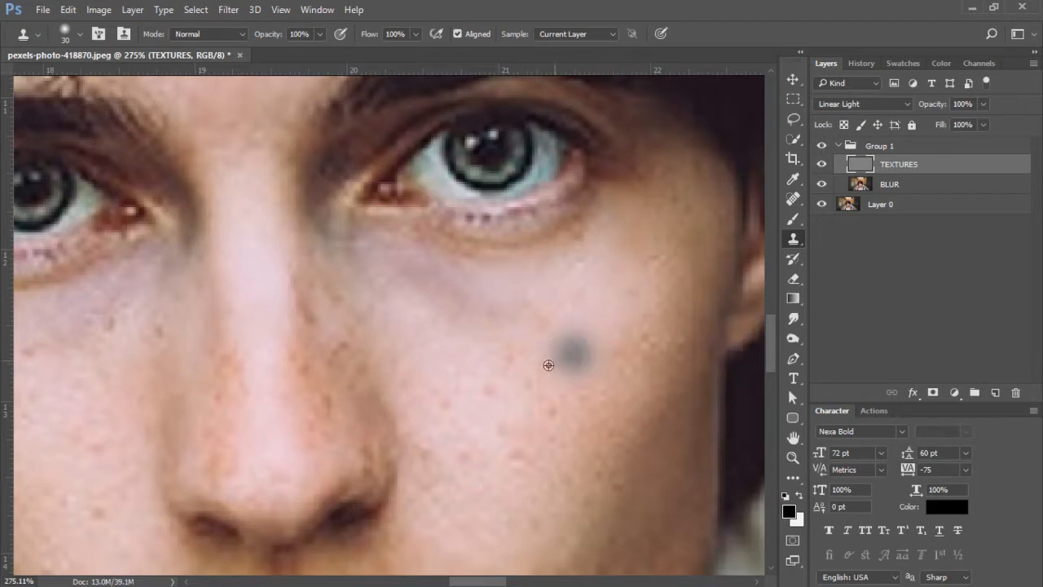
left_click_drag(612, 241, 604, 249)
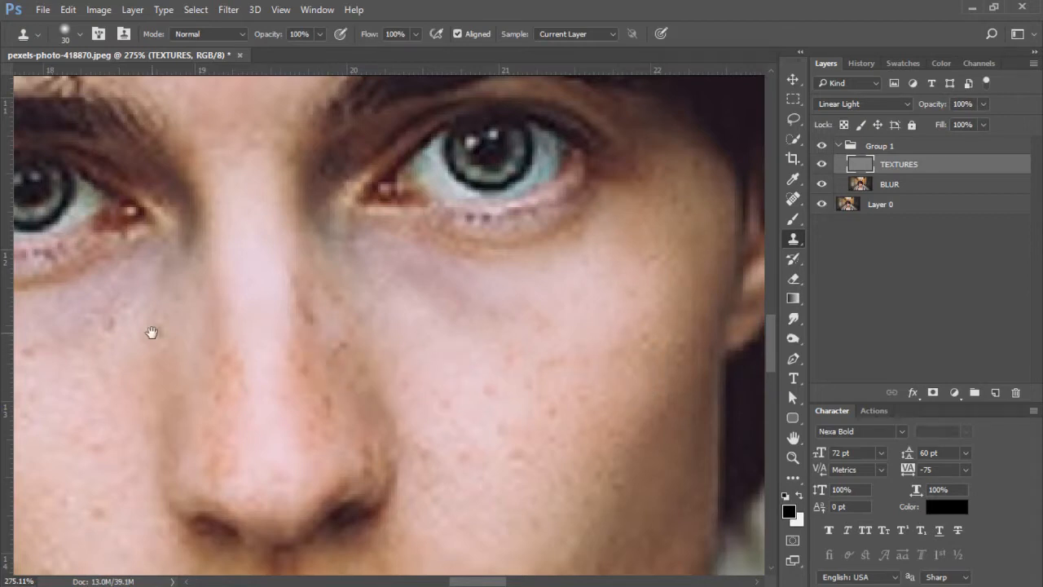
Step: Clone clean texture over the freckles on the nose, undoing the first attempt and resampling from skin beneath the right eye
left_click_drag(152, 333, 451, 317)
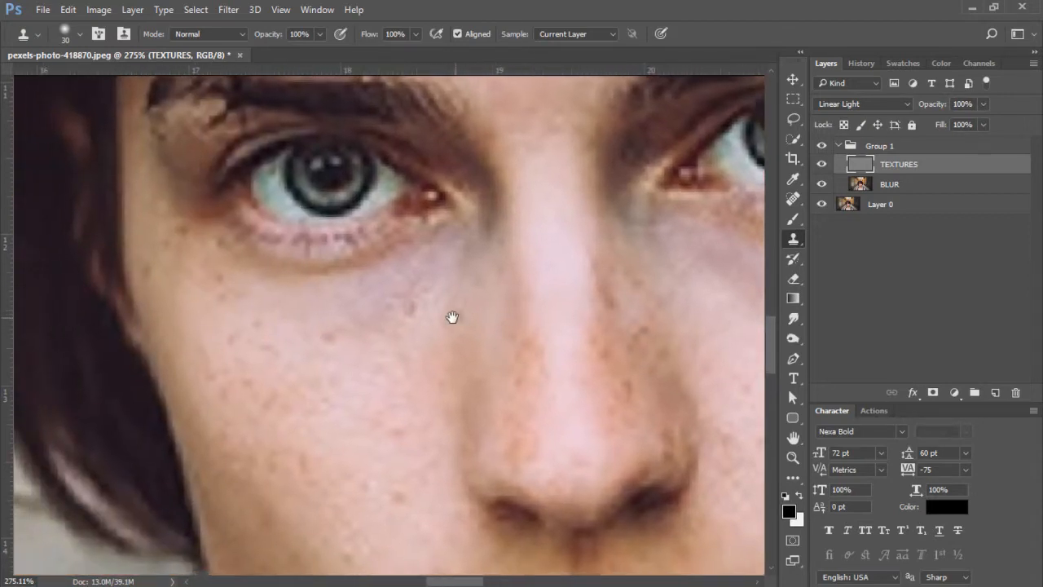
left_click(336, 387, "alt")
left_click(525, 312)
key("ctrl+z")
left_click(708, 277, "alt")
left_click_drag(702, 324, 688, 348)
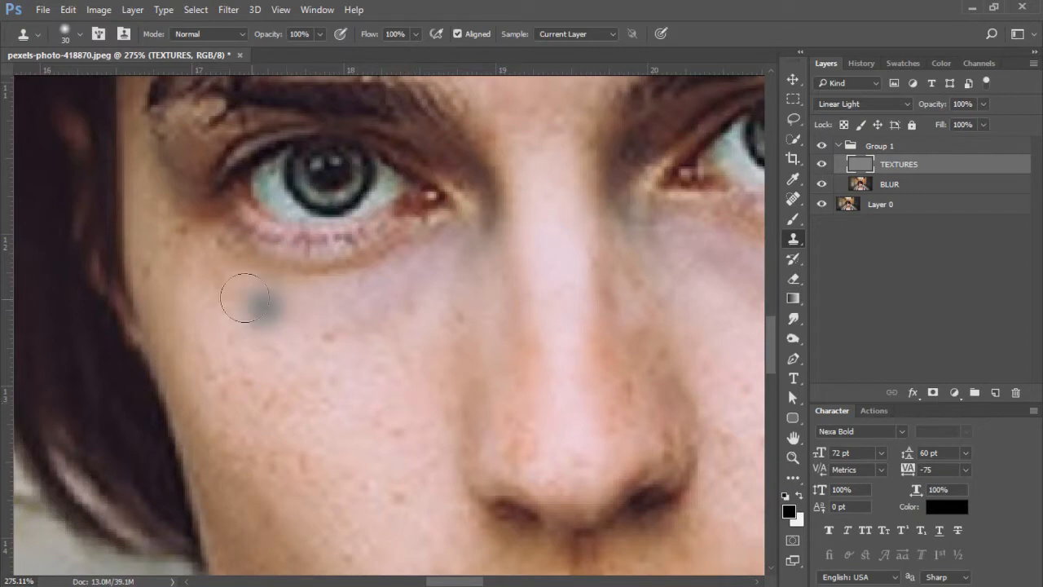
Step: Clone clean texture over the spots on the outer left cheek below the eye and across the forehead
left_click(349, 345, "alt")
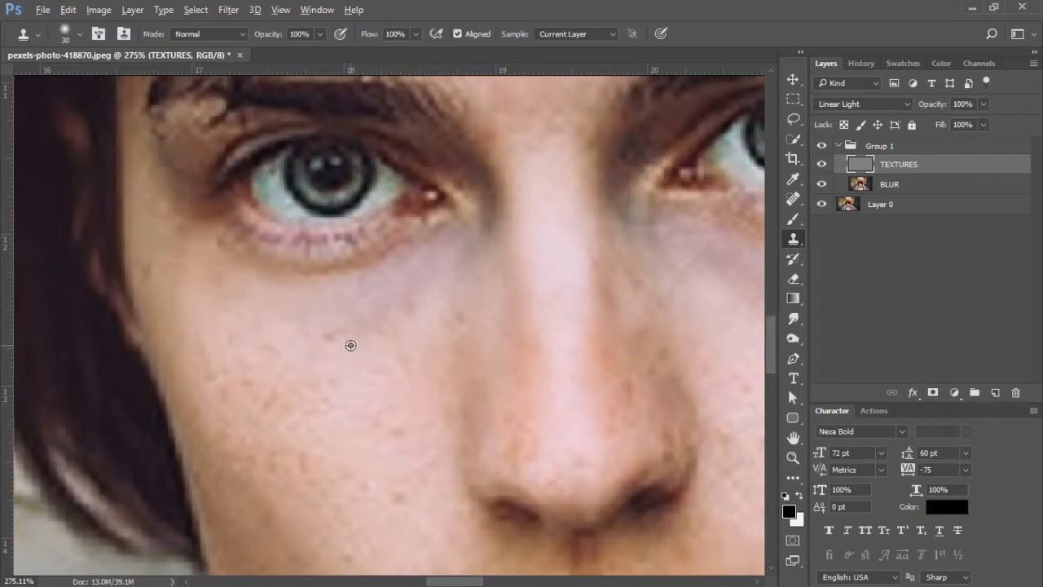
left_click_drag(186, 303, 158, 266)
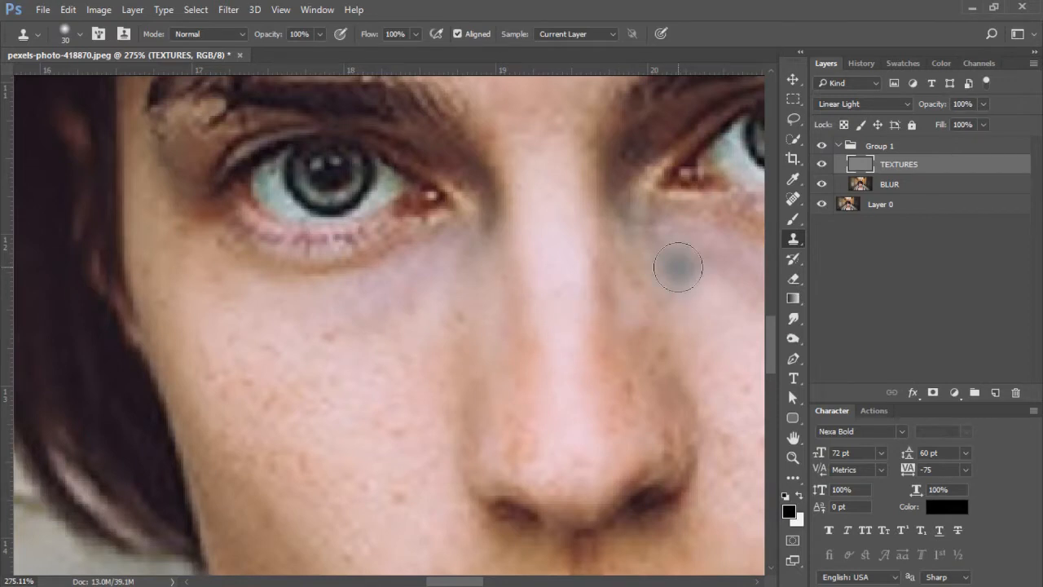
left_click_drag(589, 191, 589, 342)
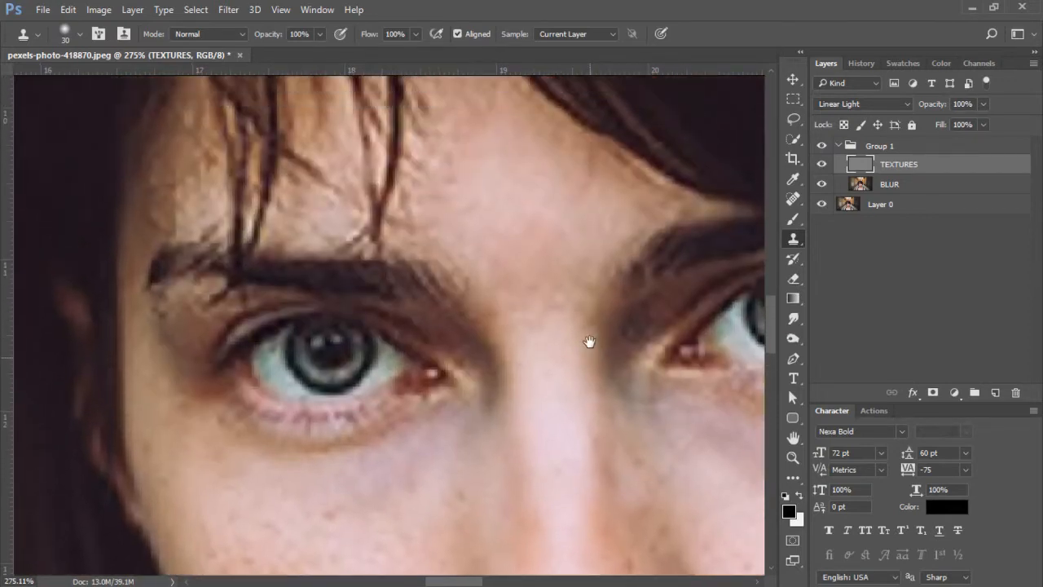
left_click(469, 145, "alt")
mouse_move(479, 161)
left_mouse_down()
mouse_move(489, 163)
mouse_move(443, 187)
mouse_move(525, 176)
mouse_move(550, 291)
mouse_move(609, 226)
mouse_move(534, 208)
mouse_move(572, 204)
mouse_move(560, 202)
mouse_move(586, 258)
mouse_move(567, 282)
mouse_move(589, 221)
mouse_move(606, 217)
left_mouse_up()
Step: Collapse Group 1 and toggle its visibility to compare the face before and after retouching, leaving the group visible
key("ctrl+0")
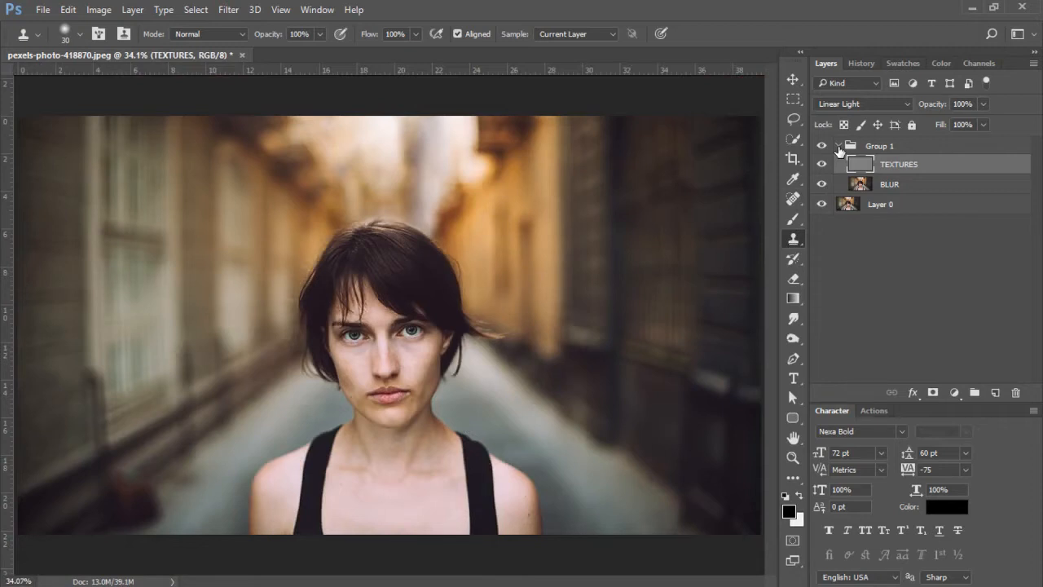
left_click(839, 147)
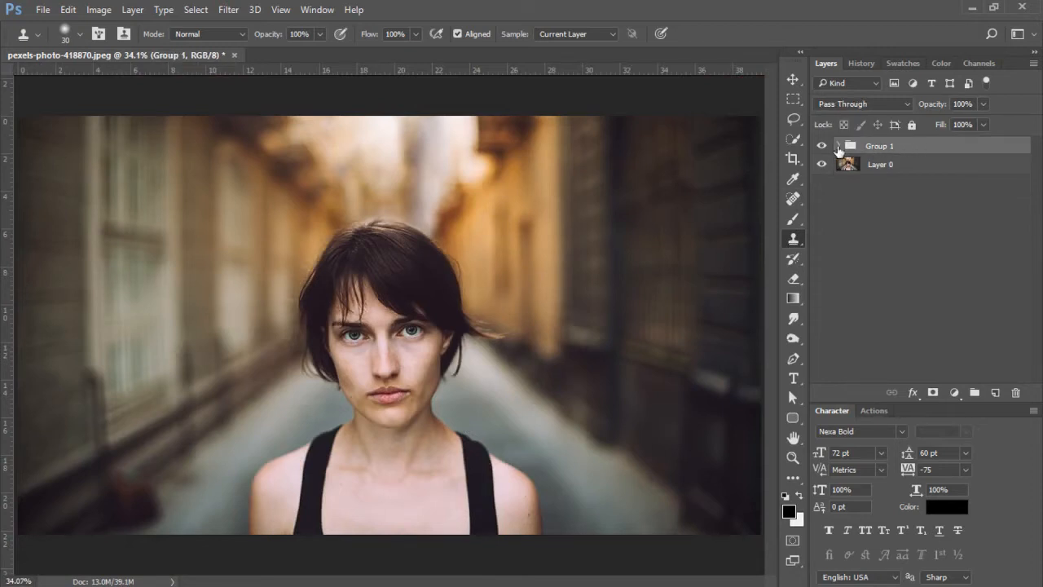
left_click(794, 458)
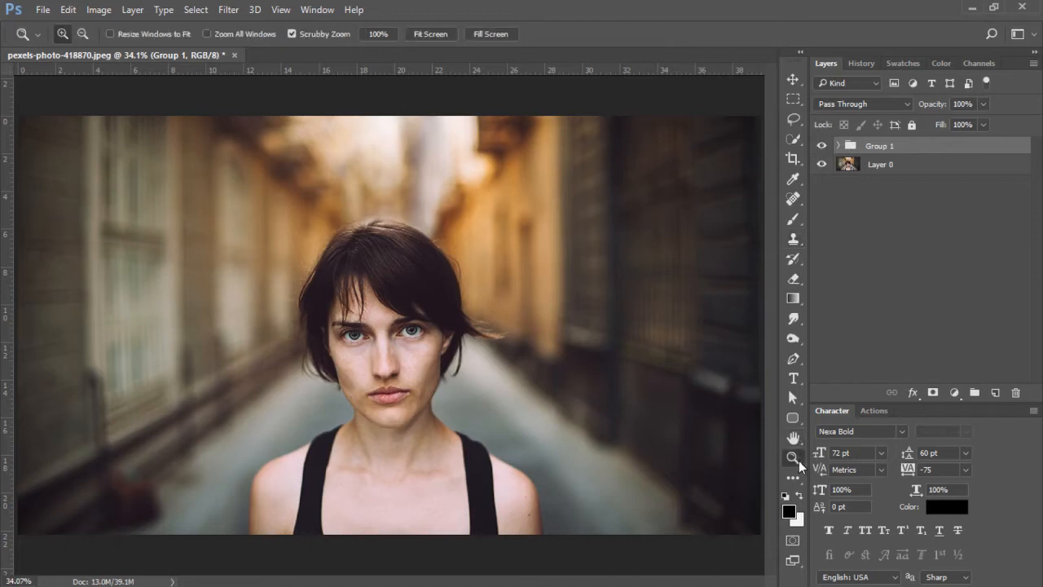
left_click_drag(356, 236, 414, 242)
scroll(443, 256, "down", 5)
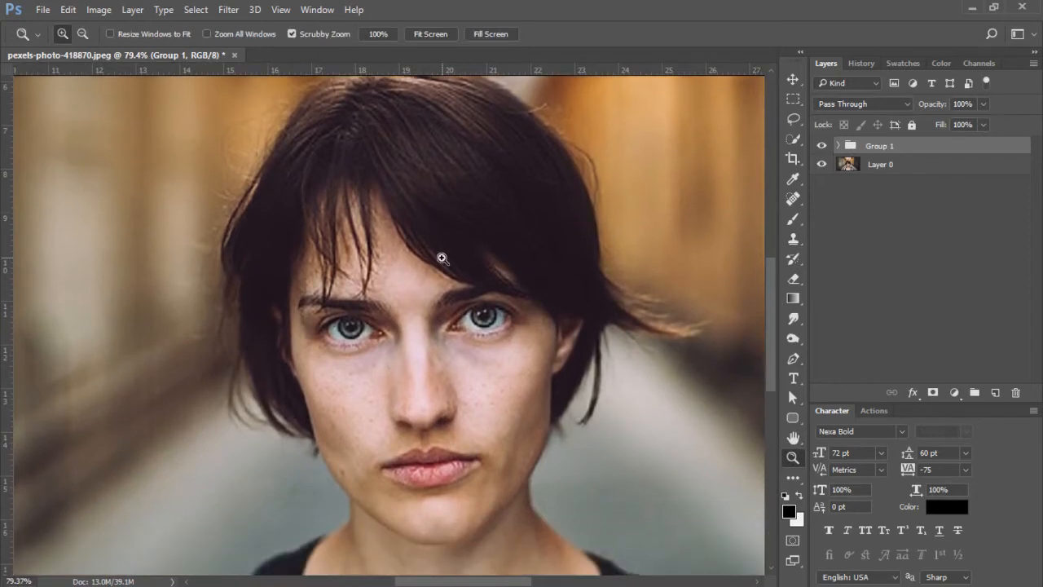
left_click(823, 145)
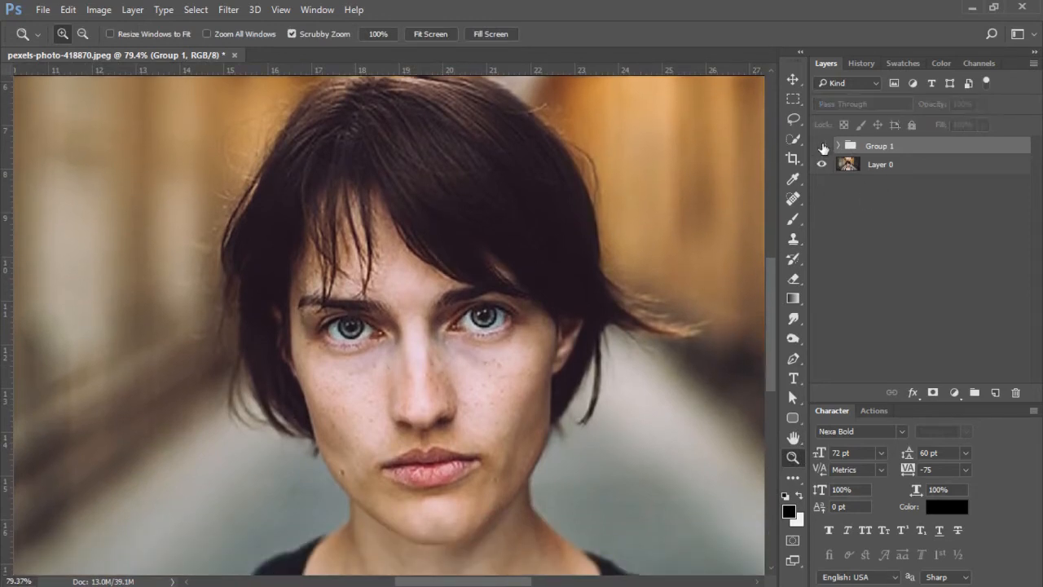
left_click(822, 146)
left_click(822, 146)
left_click(822, 146)
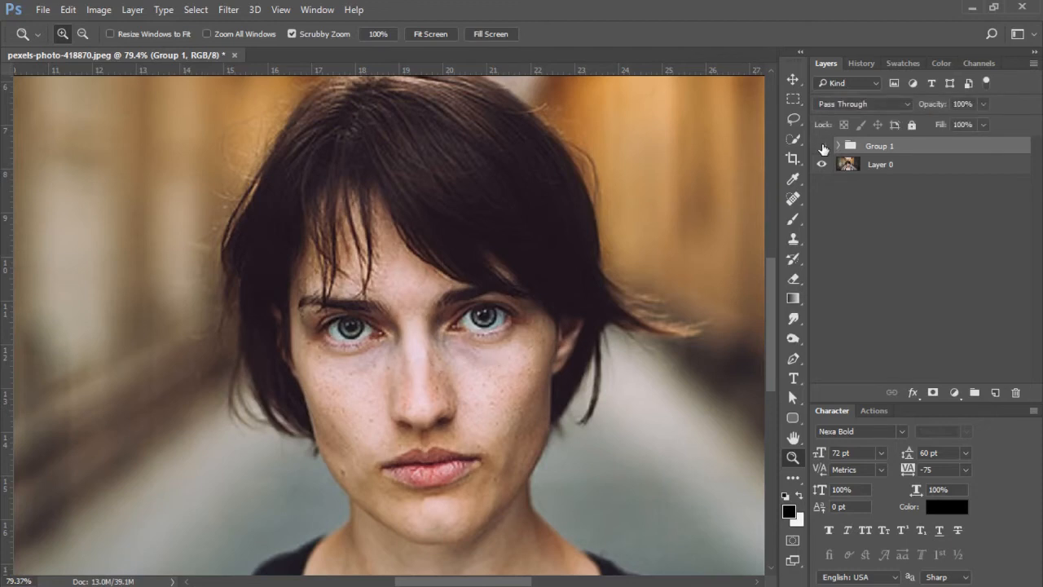
left_click(822, 146)
key("ctrl+0")
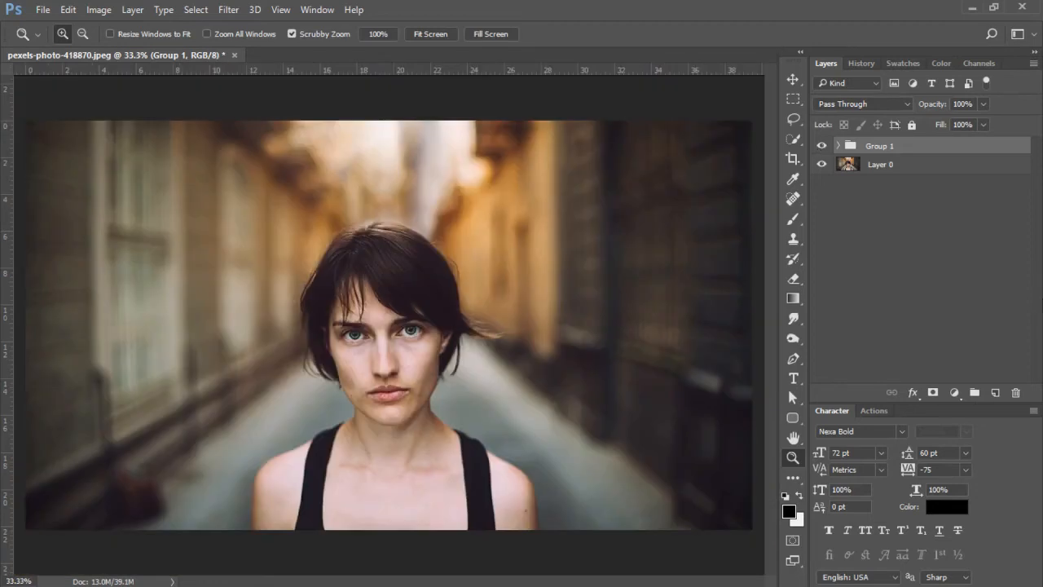